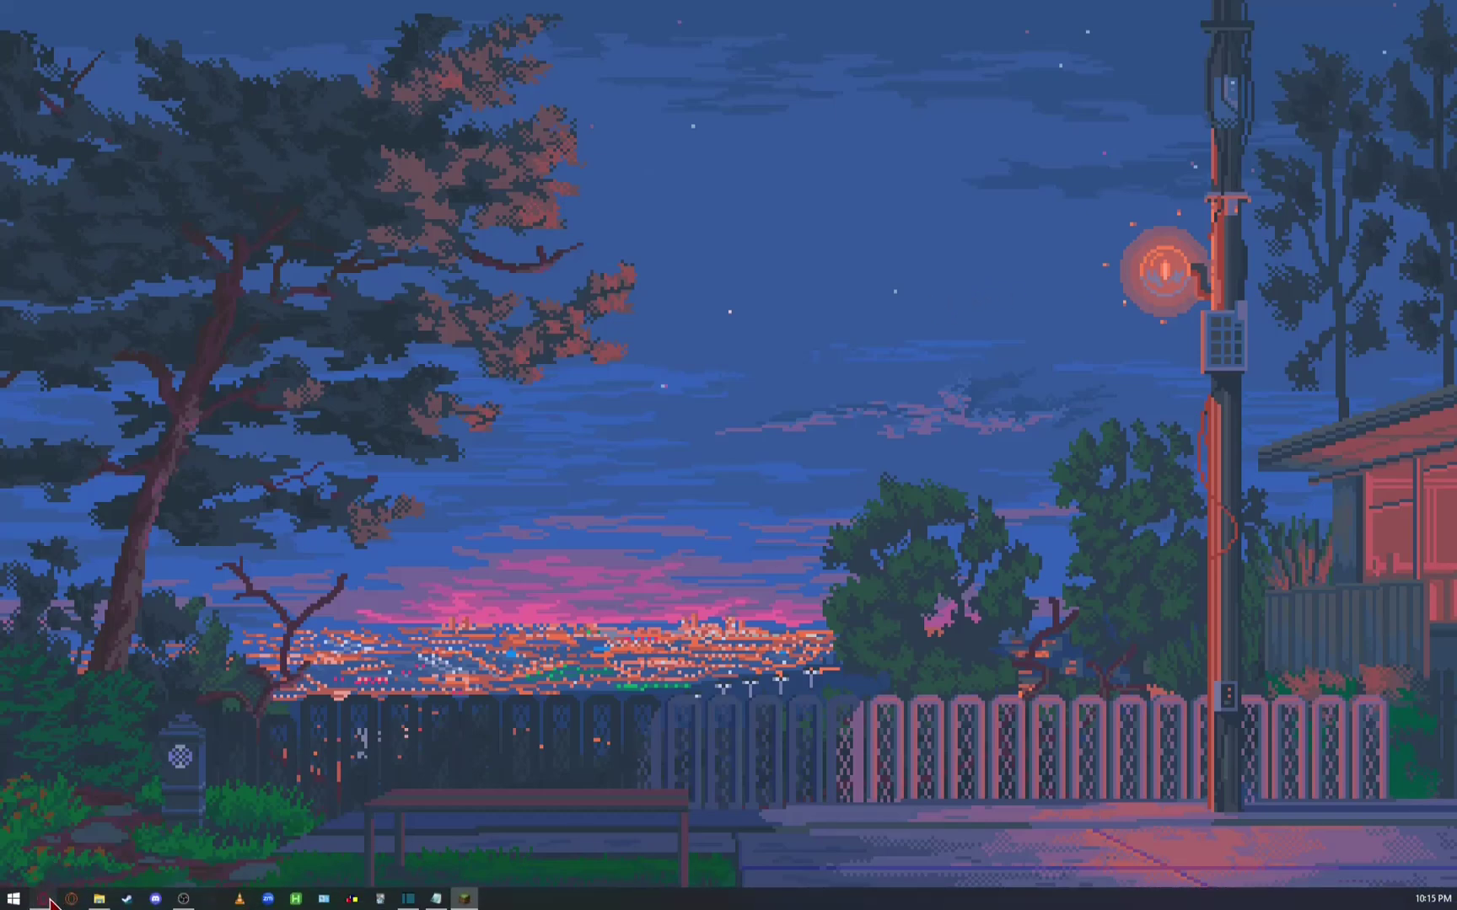
Step: Switch to the browser, download the Fresh Animations resource pack from CurseForge and check its OptiFine or EMF requirement
left_click(54, 892)
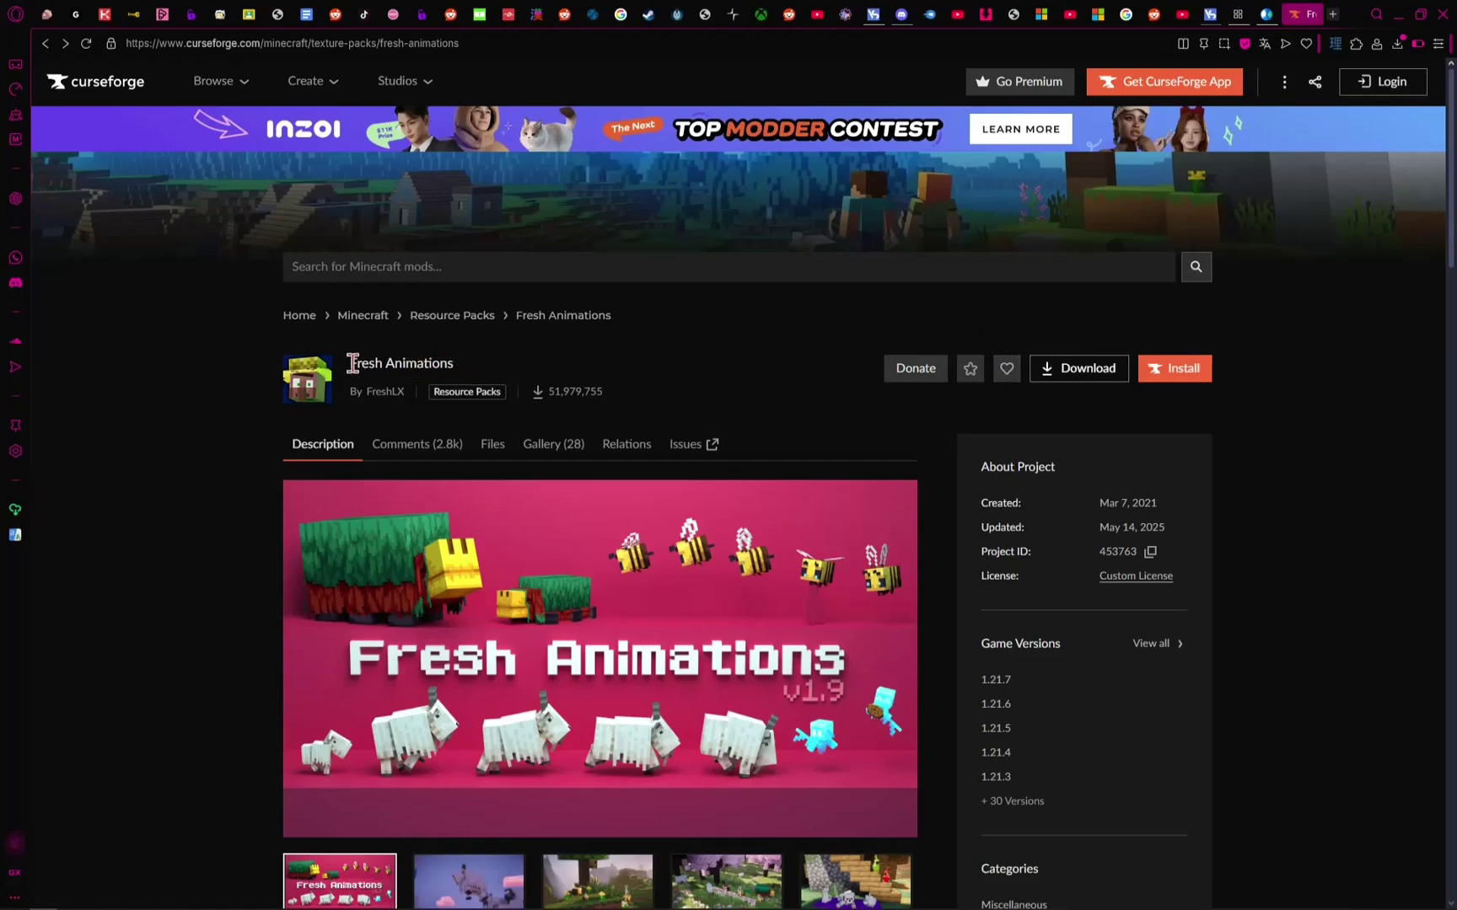
left_click(1058, 381)
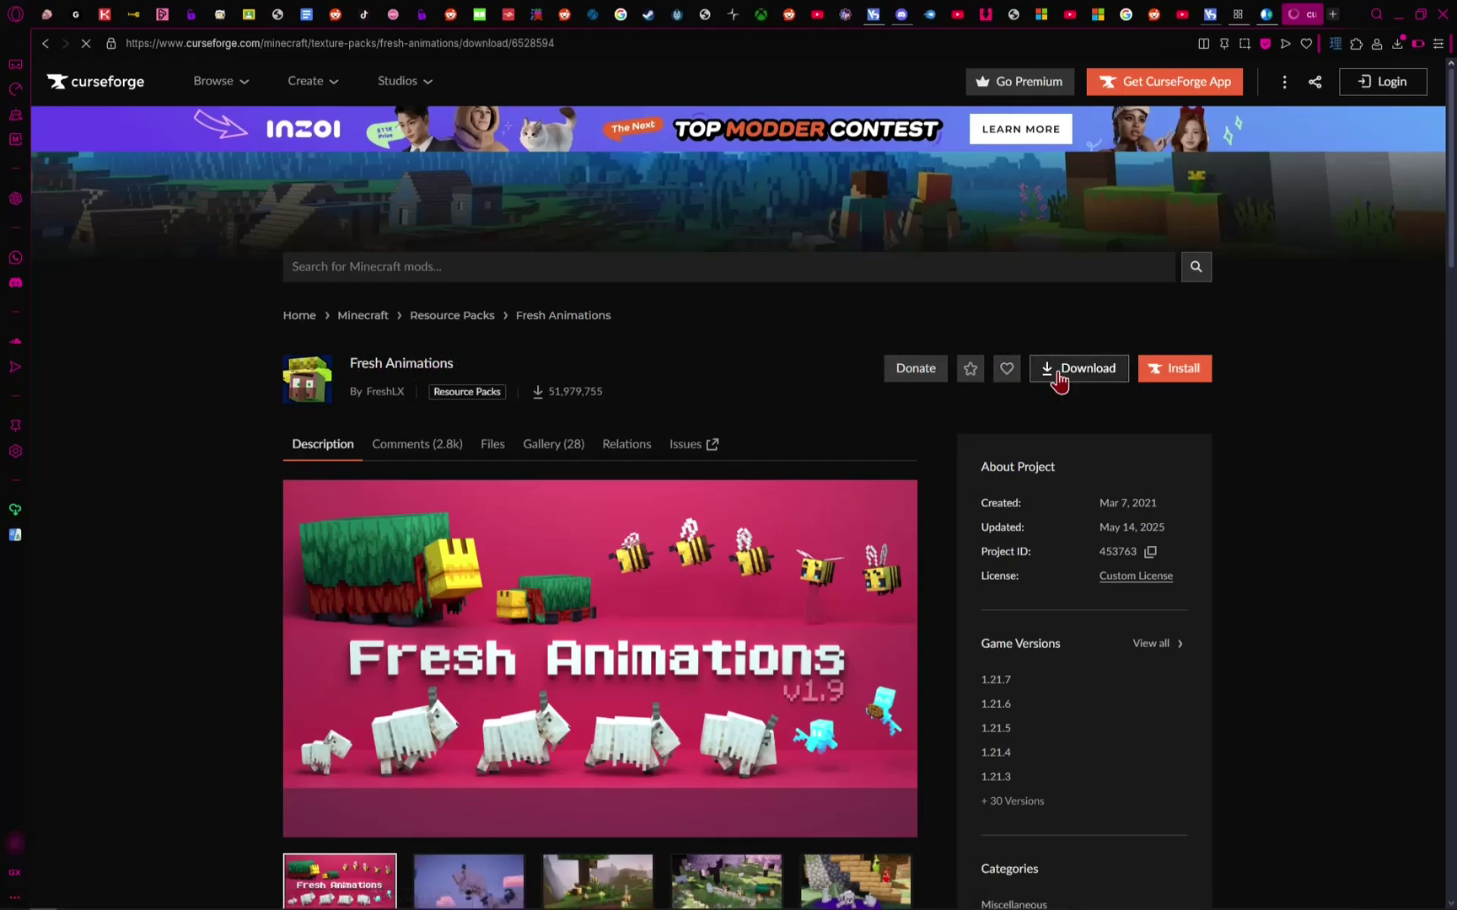
scroll(713, 456, "down", 3)
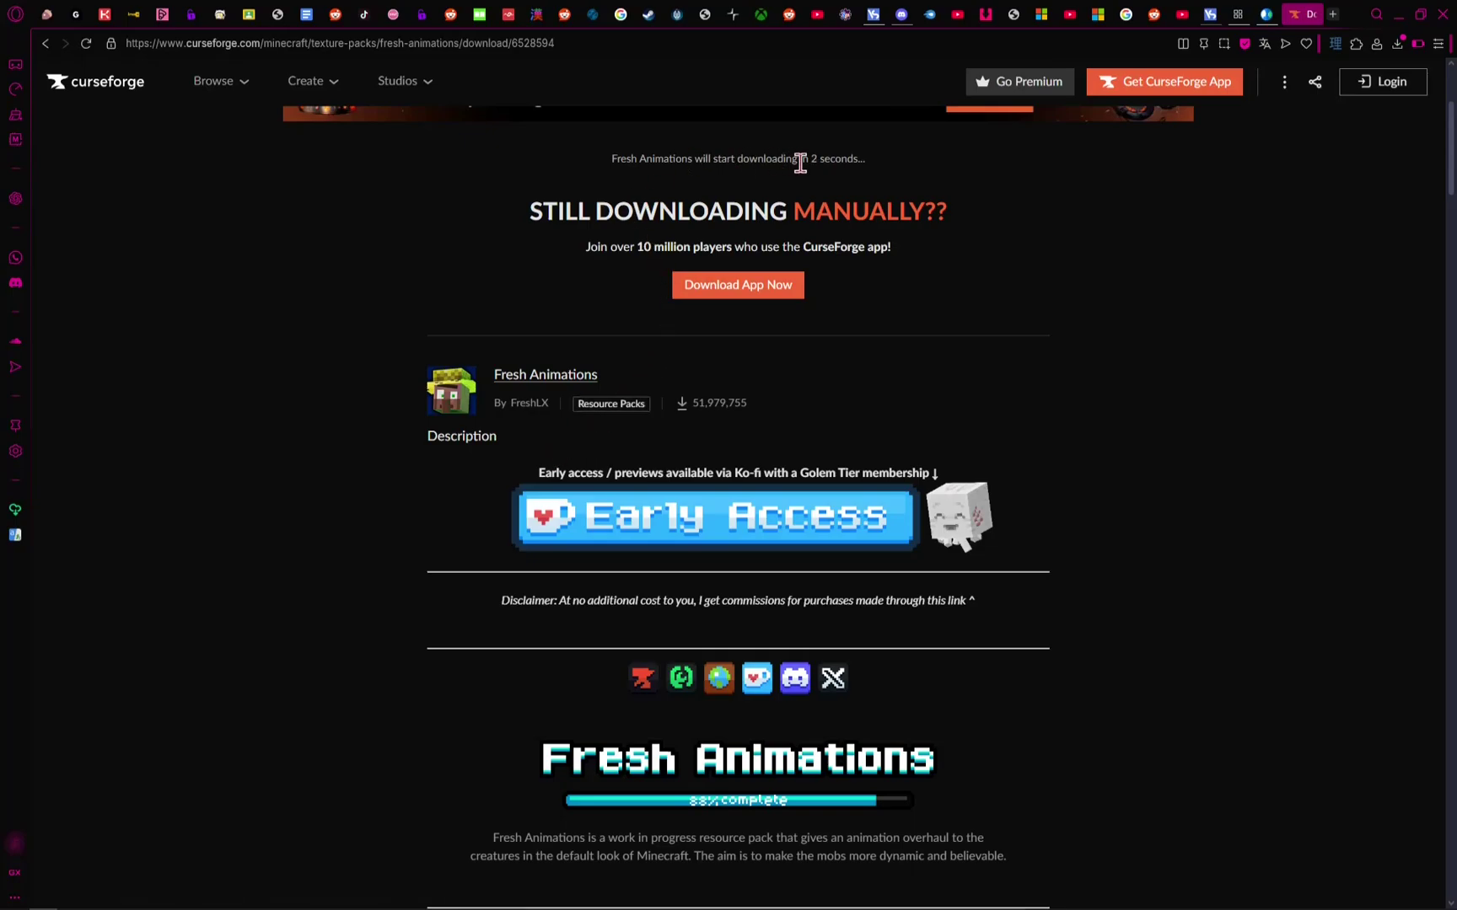
scroll(784, 236, "down", 3)
scroll(708, 329, "up", 4)
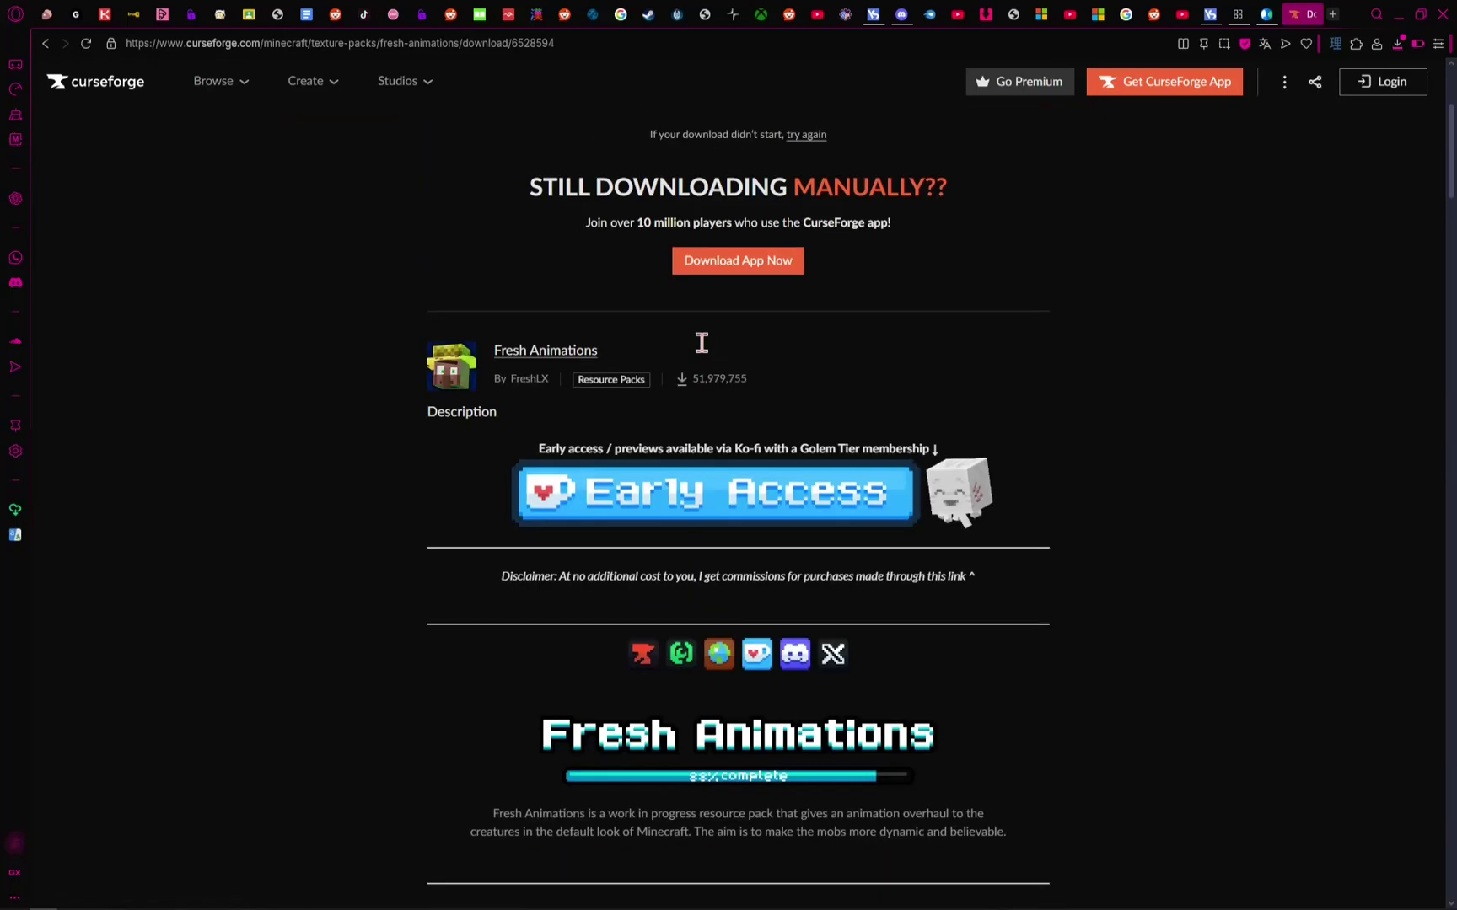
scroll(732, 318, "down", 5)
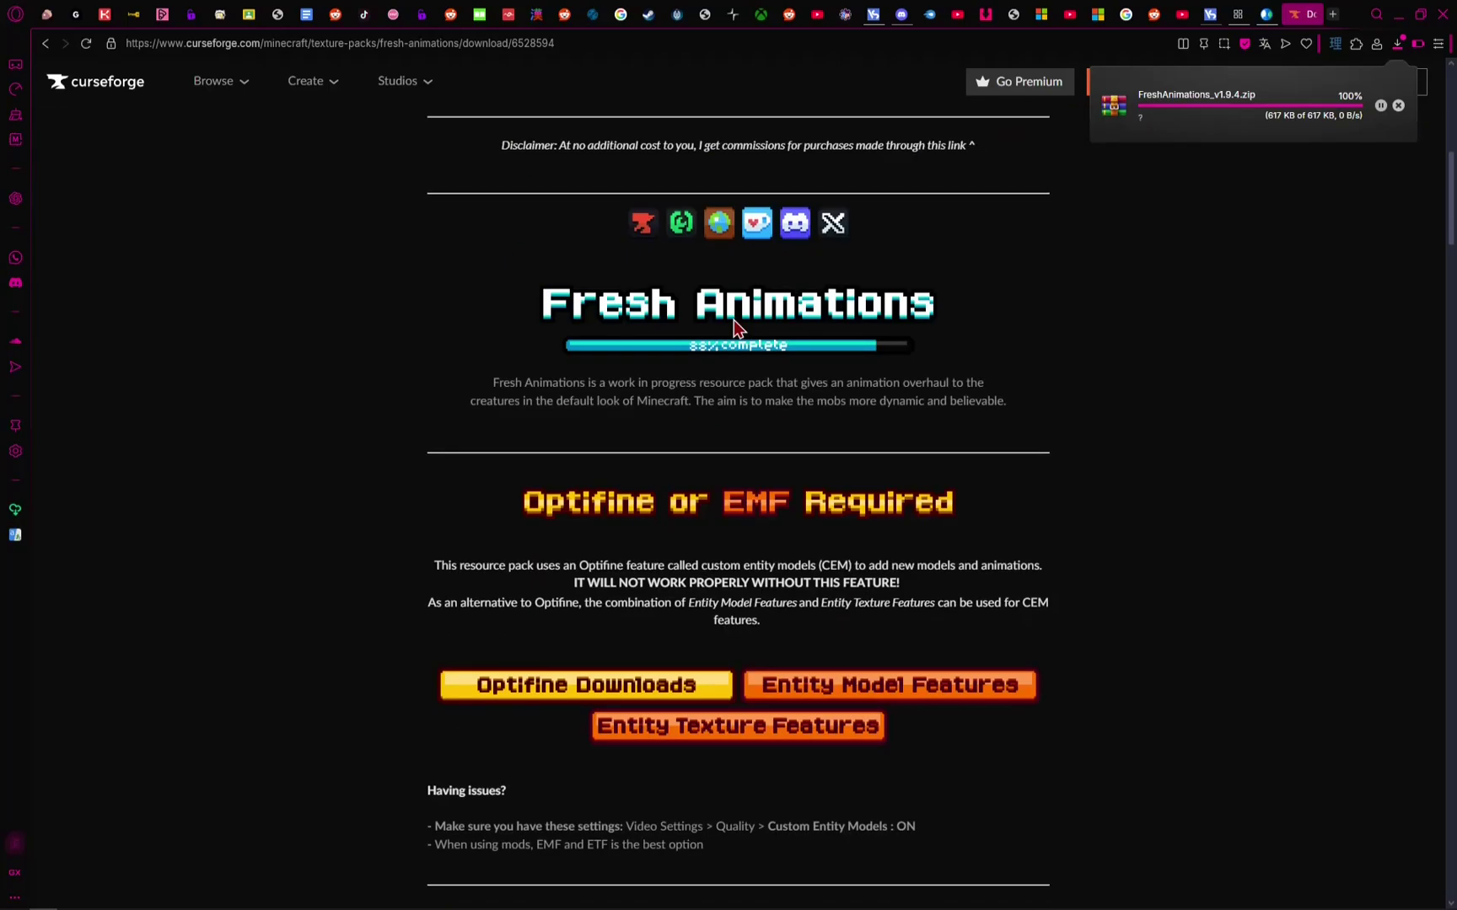
scroll(734, 316, "down", 2)
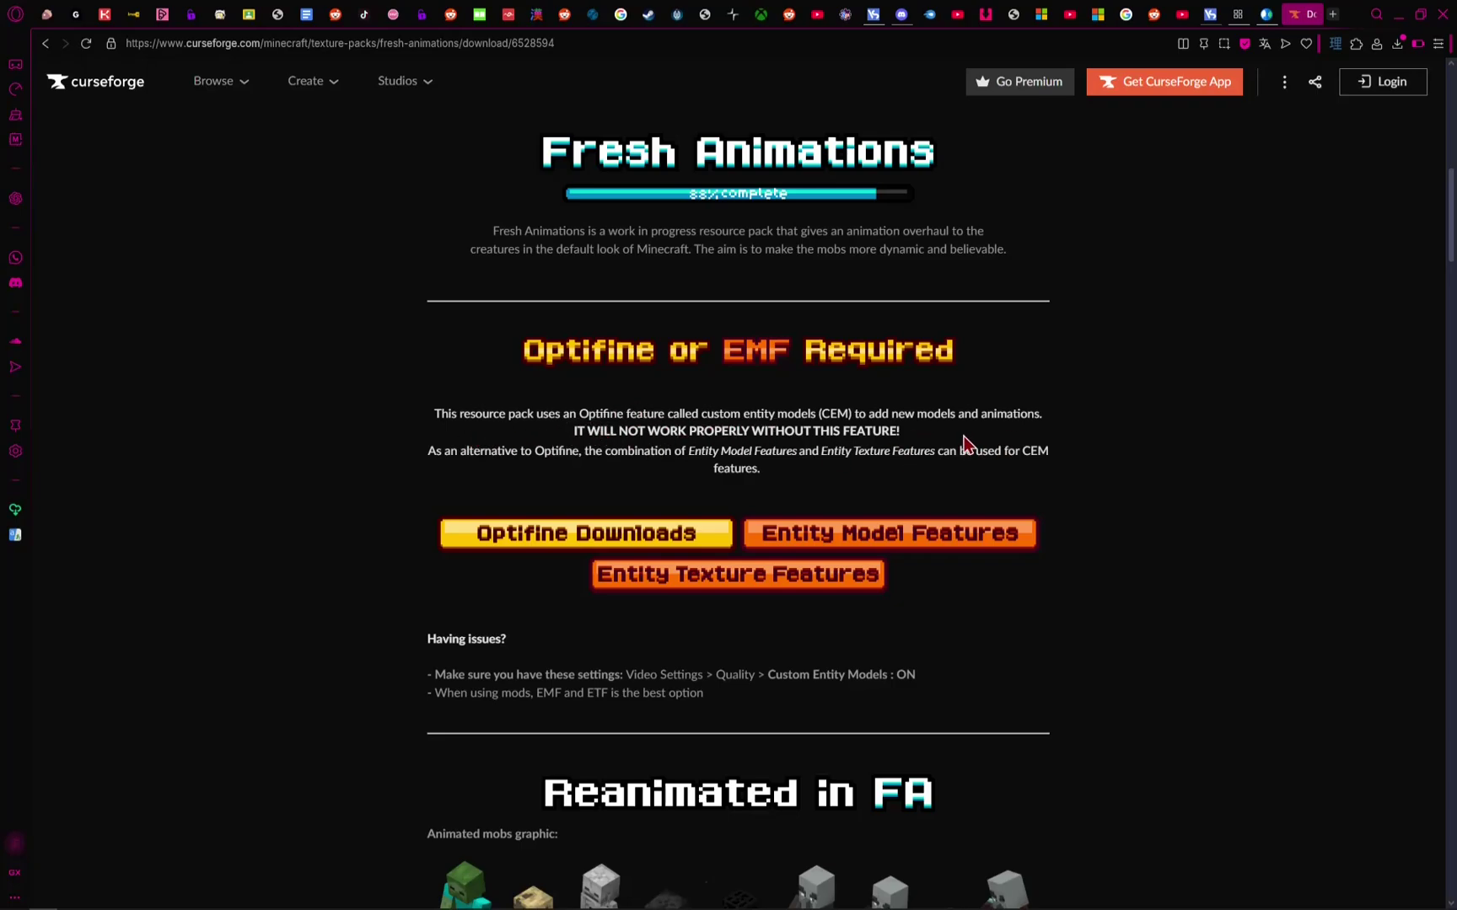
scroll(970, 445, "down", 5)
left_click(1397, 14)
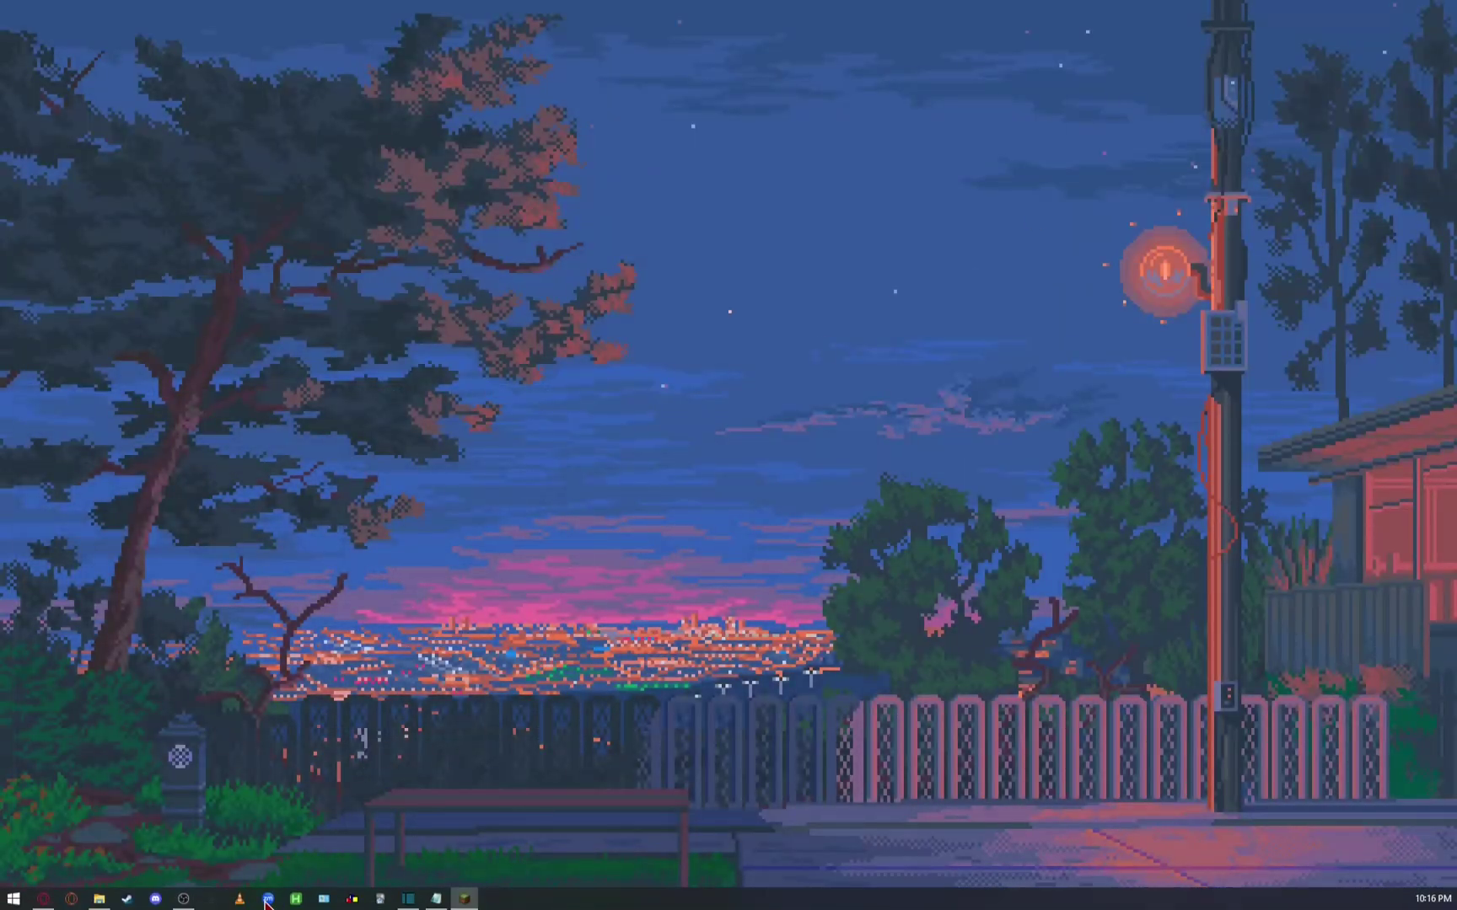
Step: Switch to File Explorer and move FreshAnimations_v1.9.4.zip from Downloads to the desktop
left_click(100, 899)
left_click(143, 532)
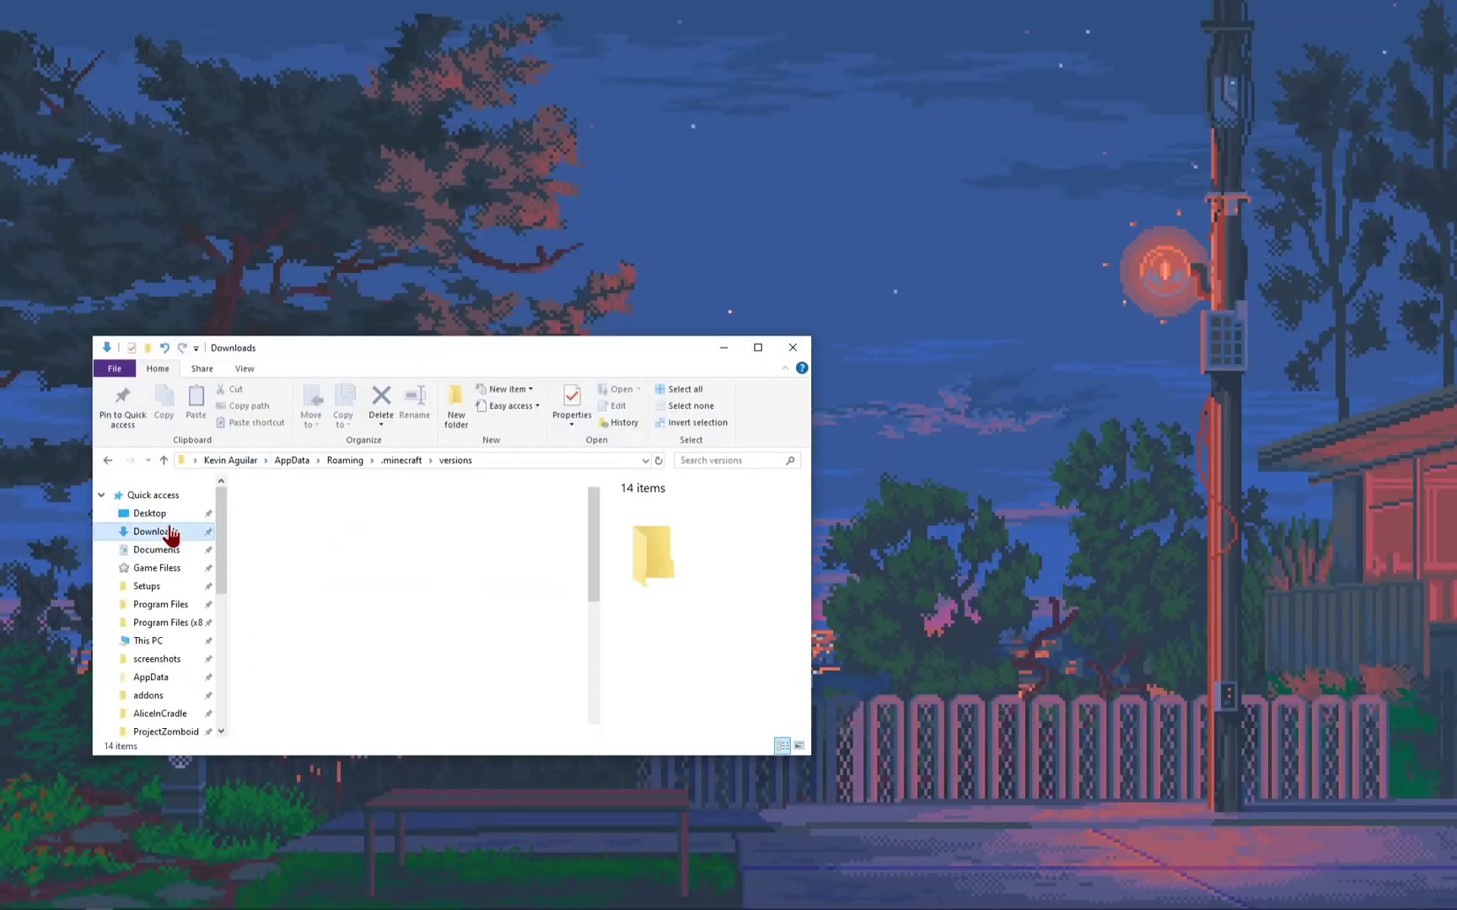
left_click_drag(320, 506, 1184, 285)
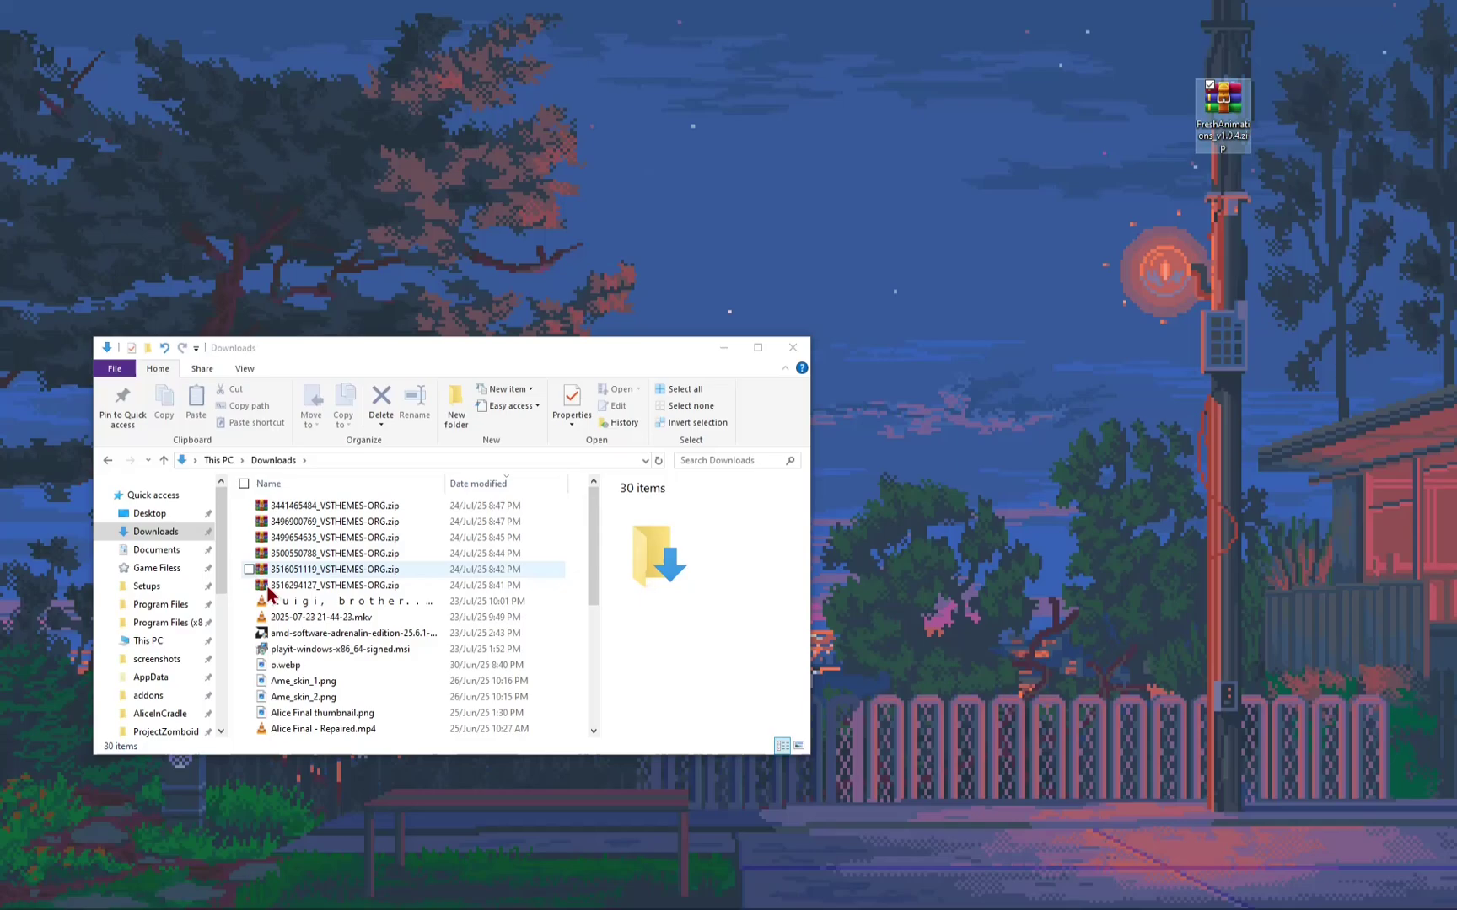
scroll(152, 595, "down", 1)
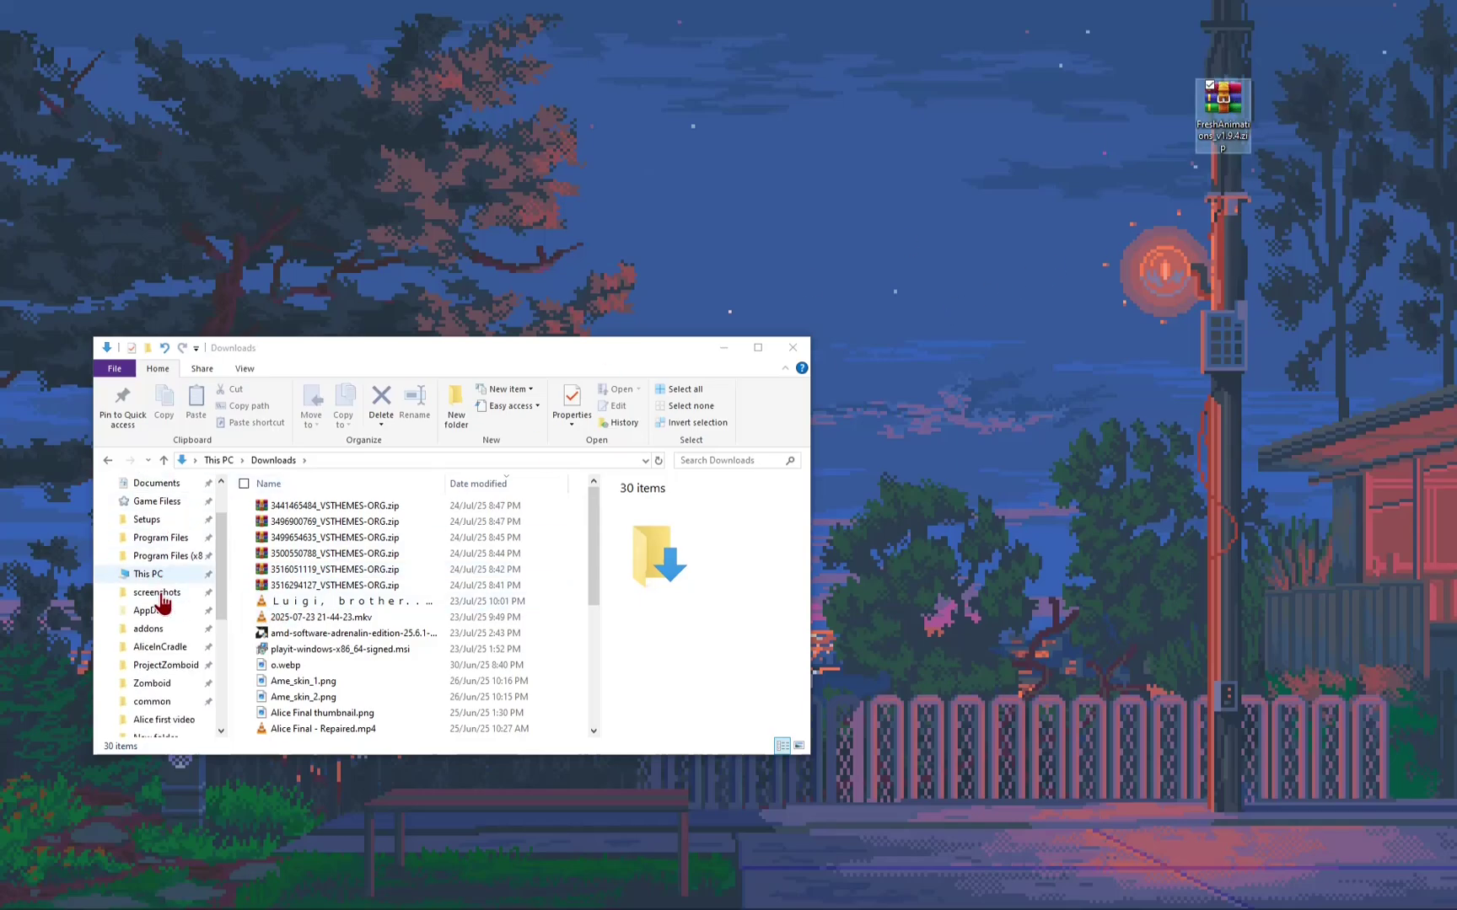
left_click(724, 347)
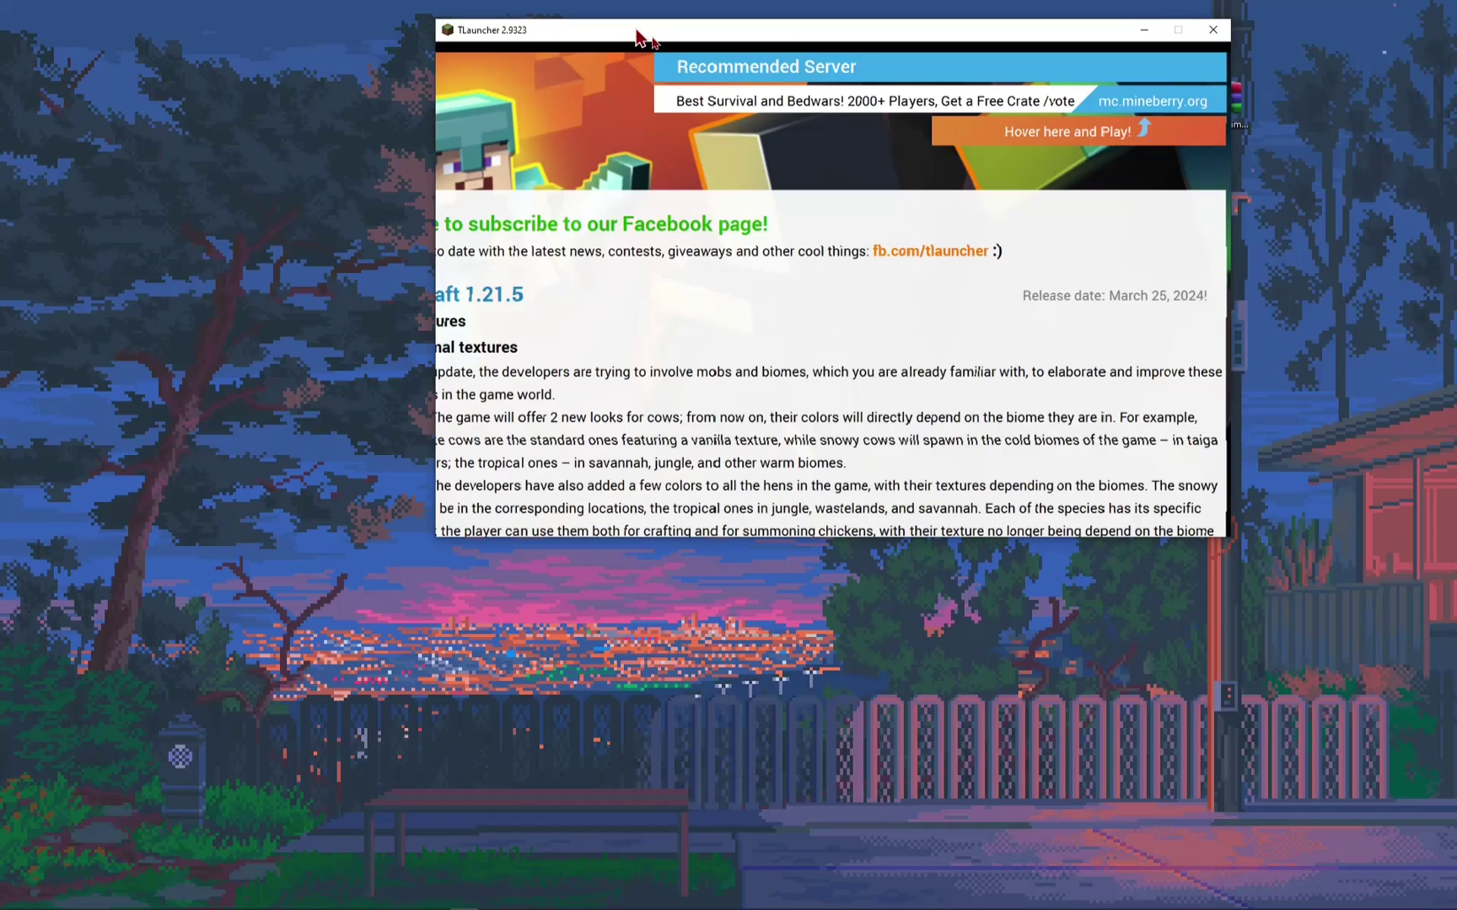
Step: Switch to TLauncher and start a new mod-pack named "Fresh Animations"
left_click_drag(638, 37, 477, 76)
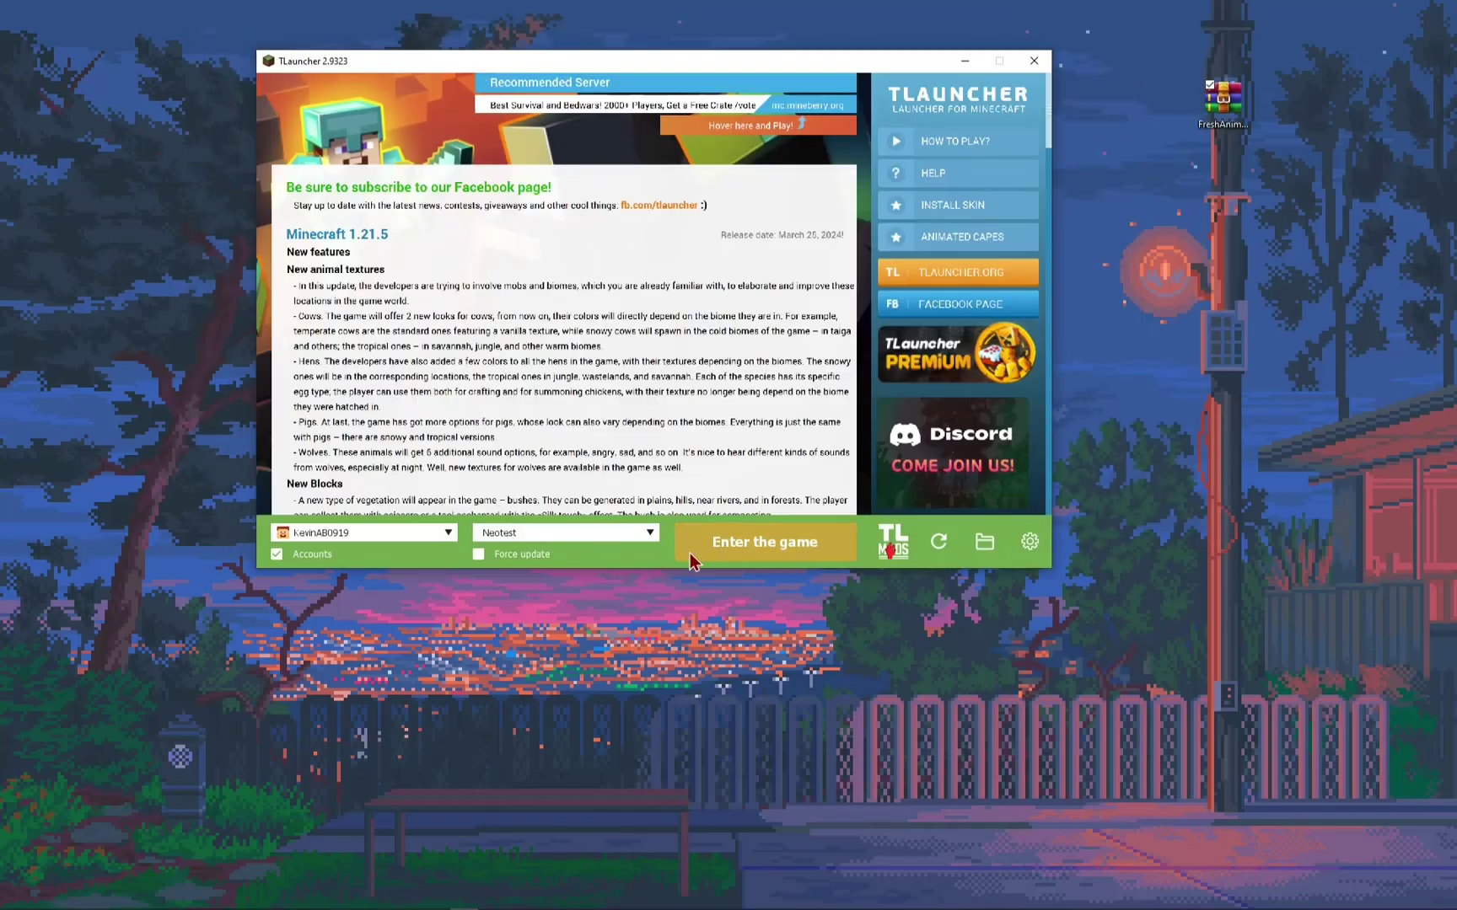
left_click(893, 542)
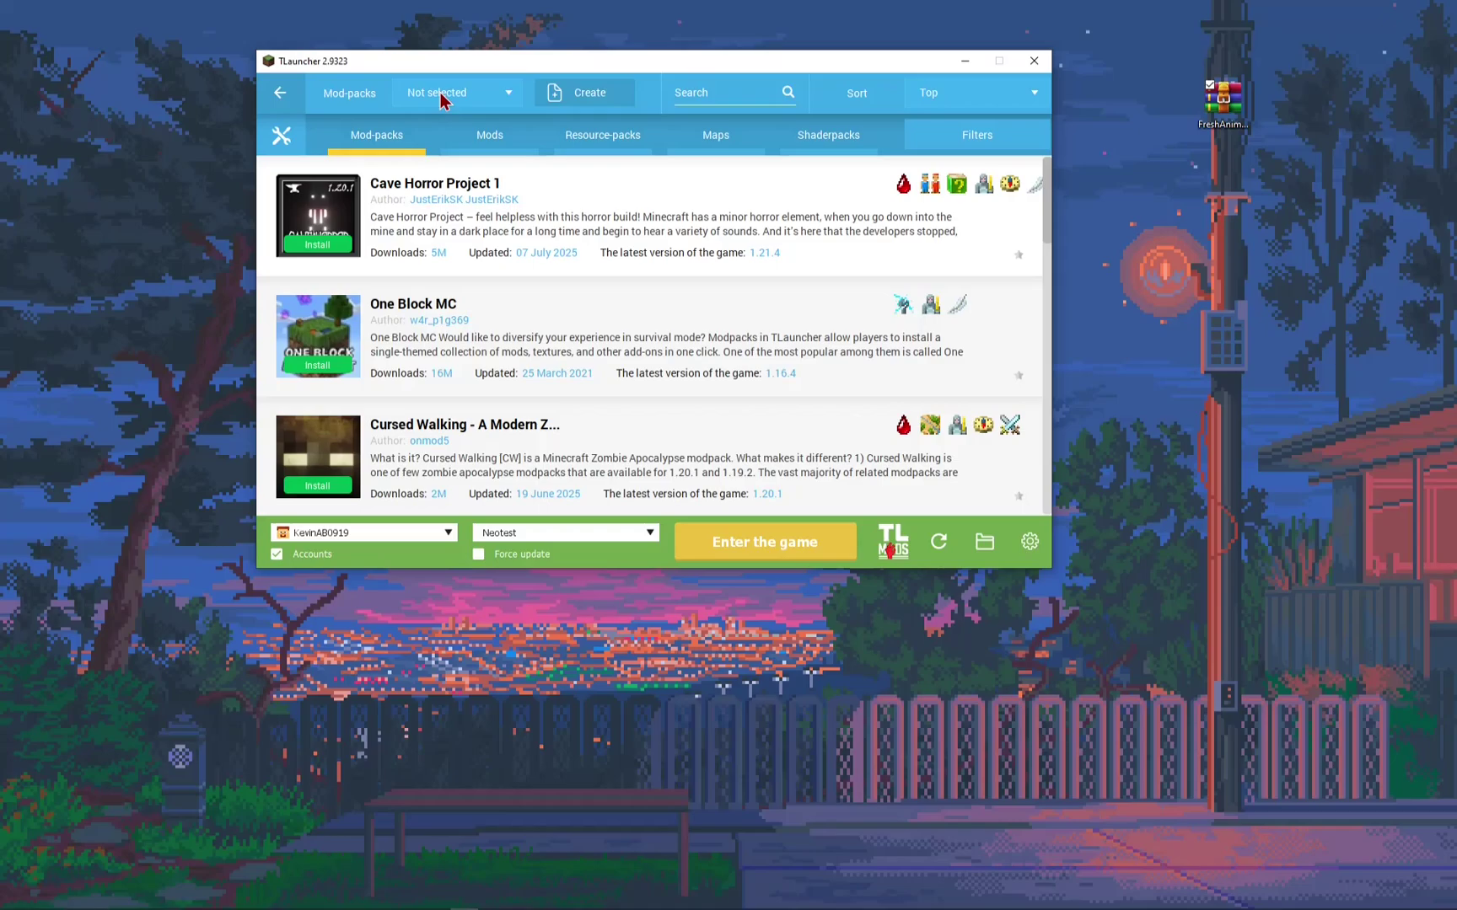
left_click(585, 95)
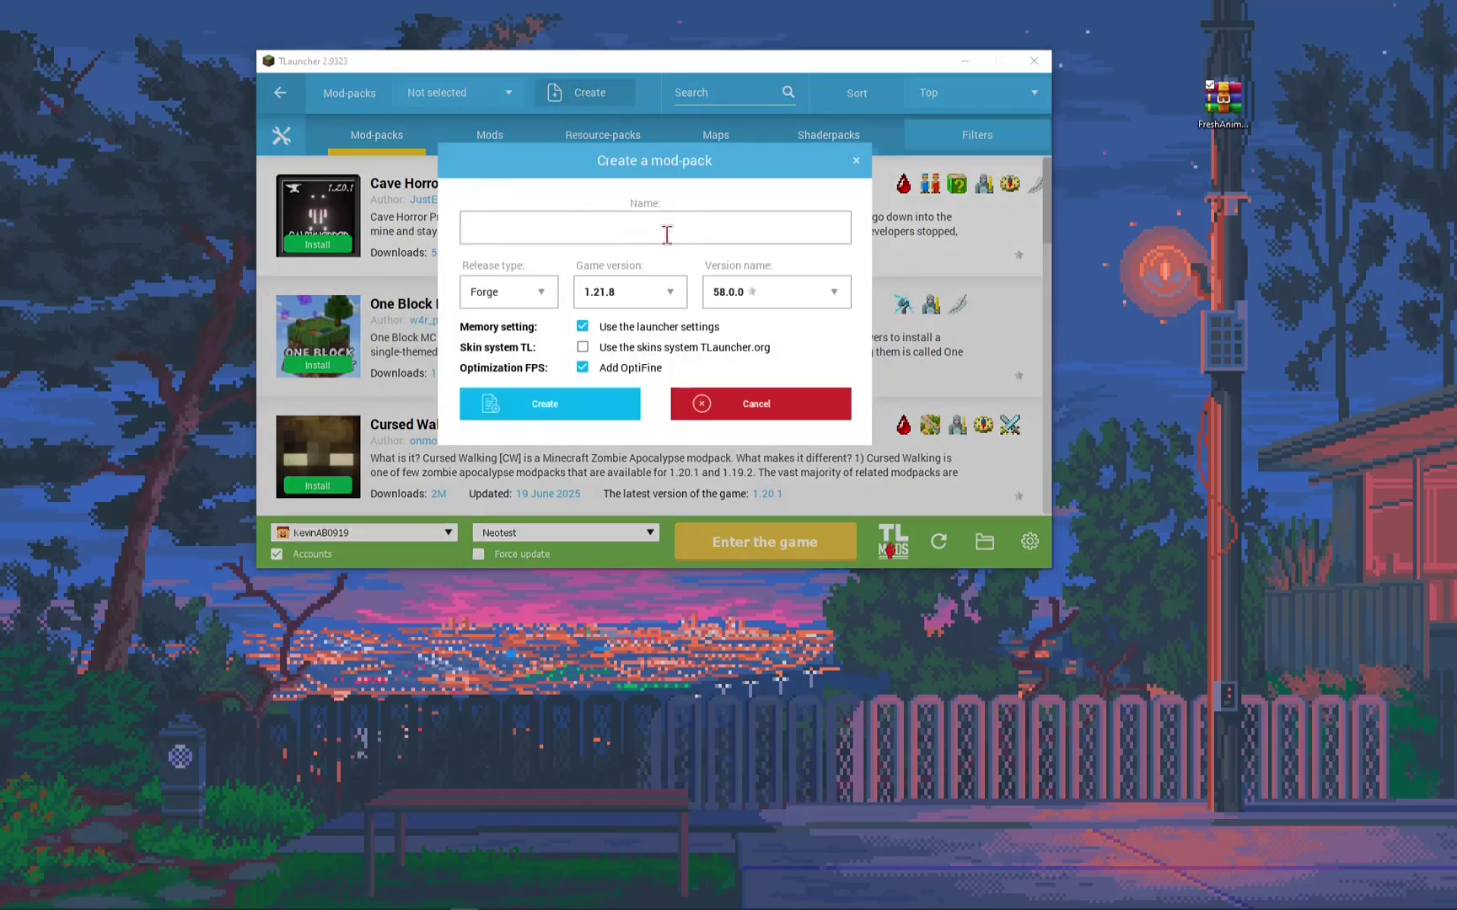
type("Fresh Animations")
Step: Choose game version 1.21.4 with Forge and OptiFine for the new mod-pack and create it
left_click(676, 294)
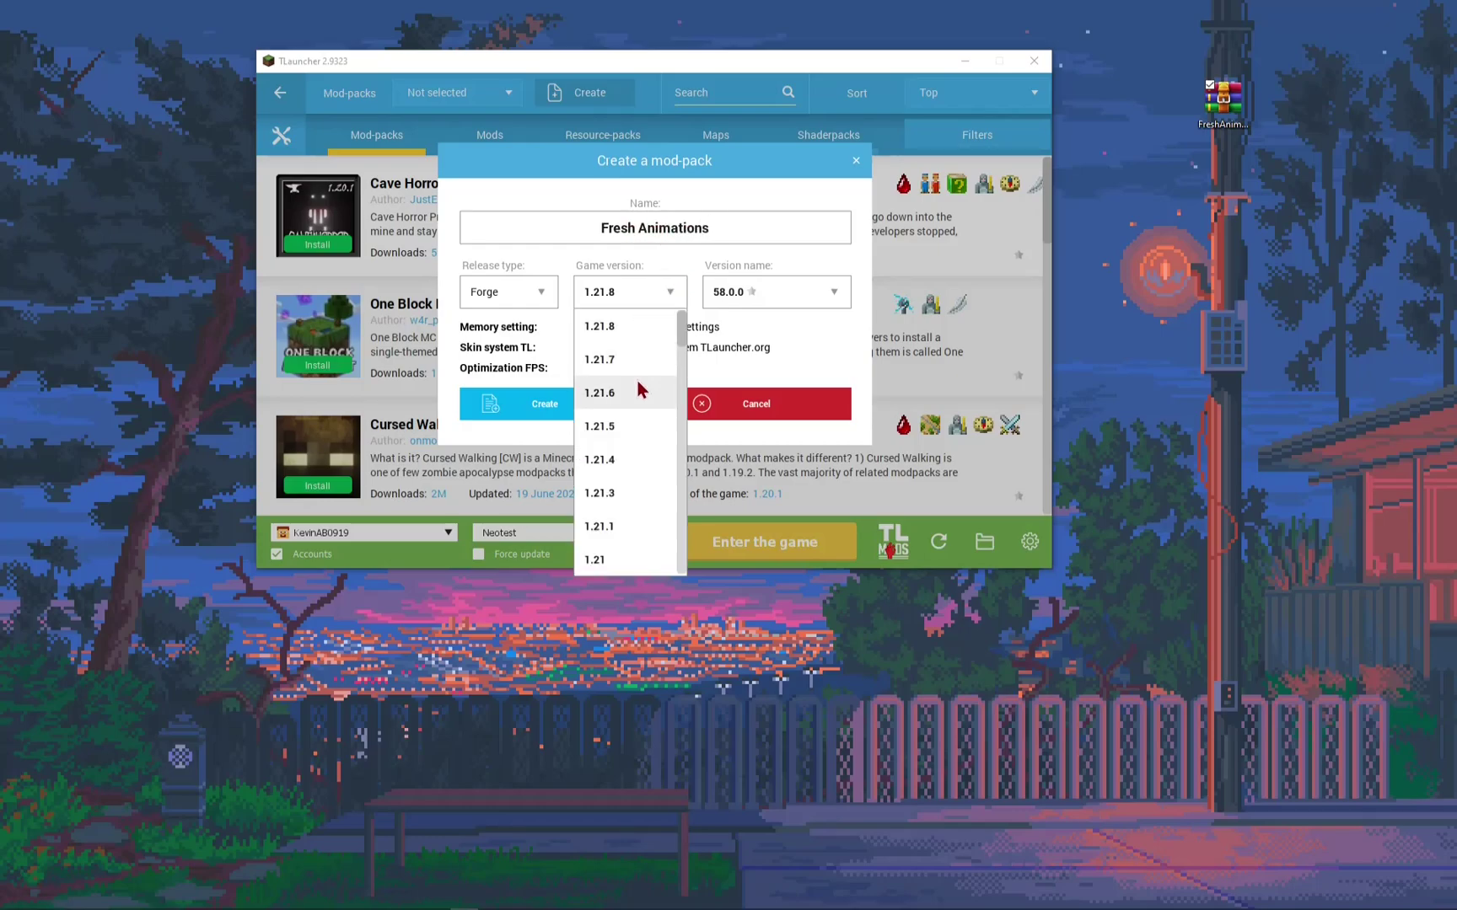
left_click(642, 427)
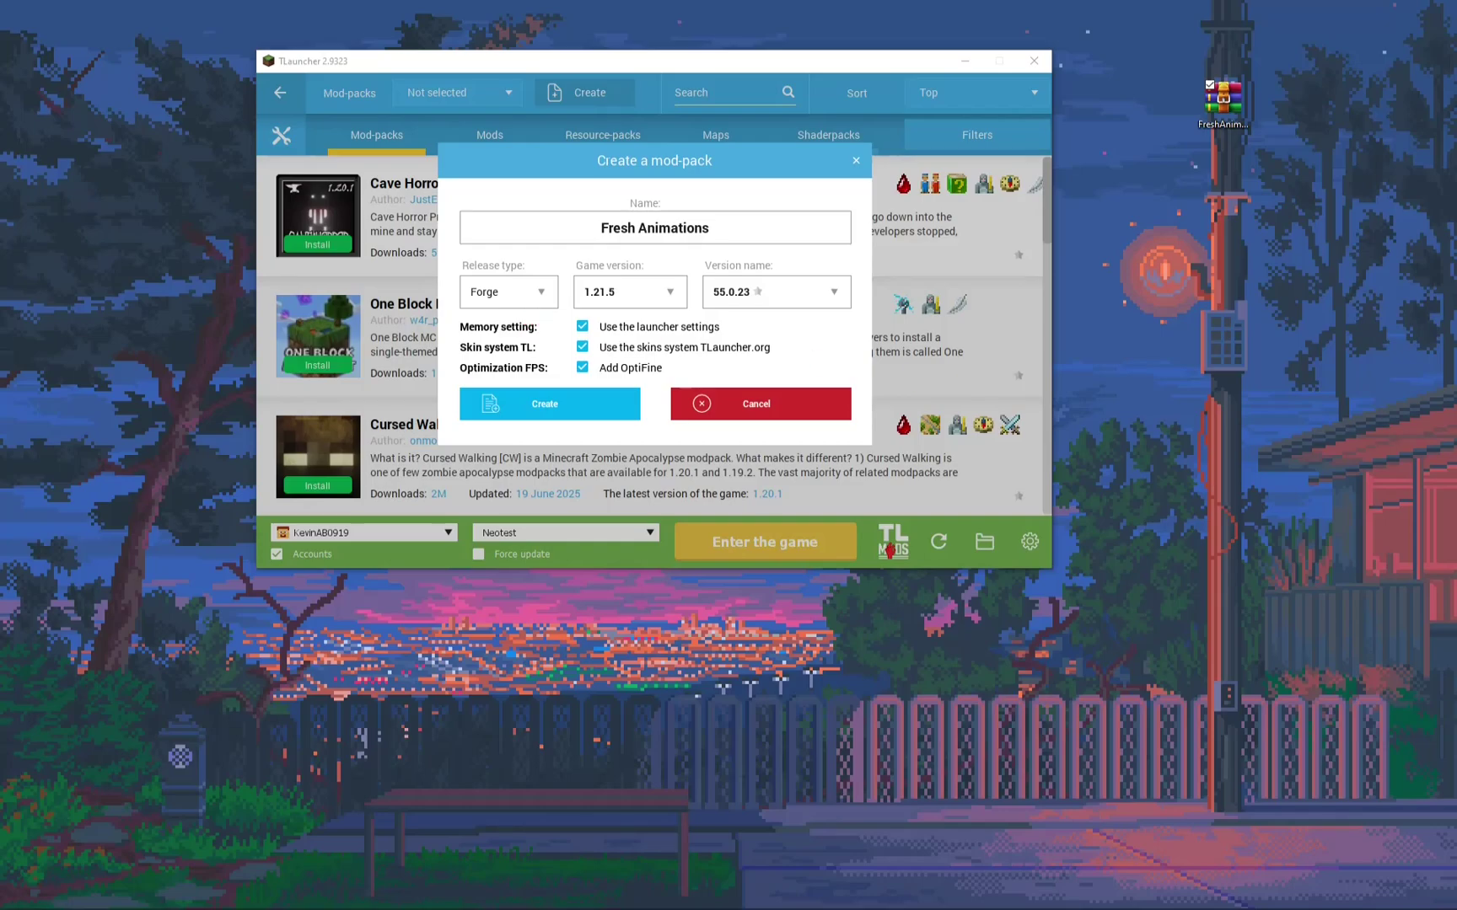
left_click(630, 279)
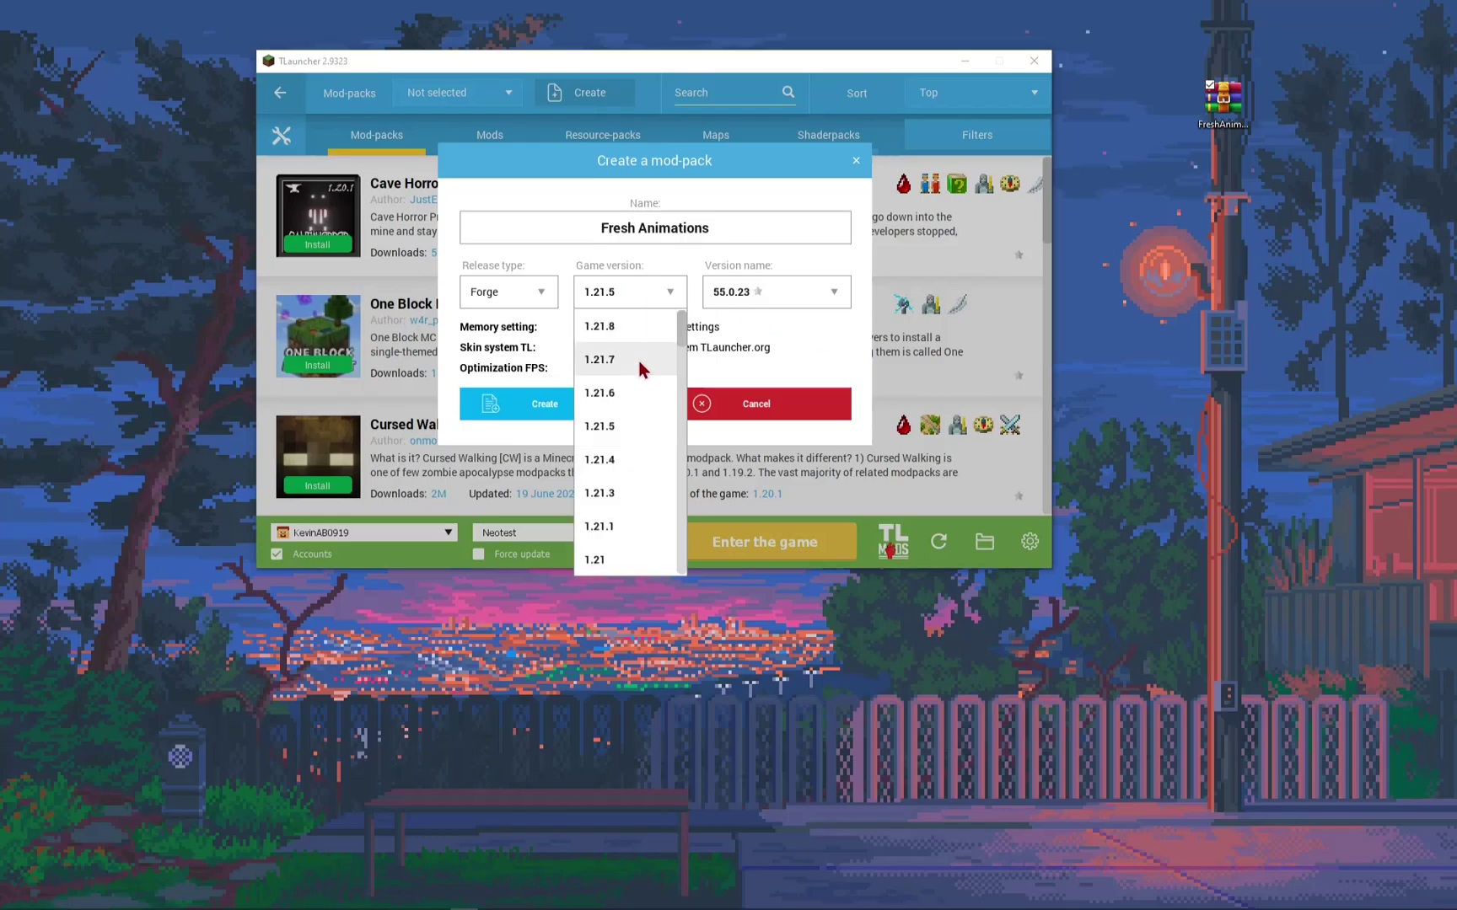
left_click(632, 355)
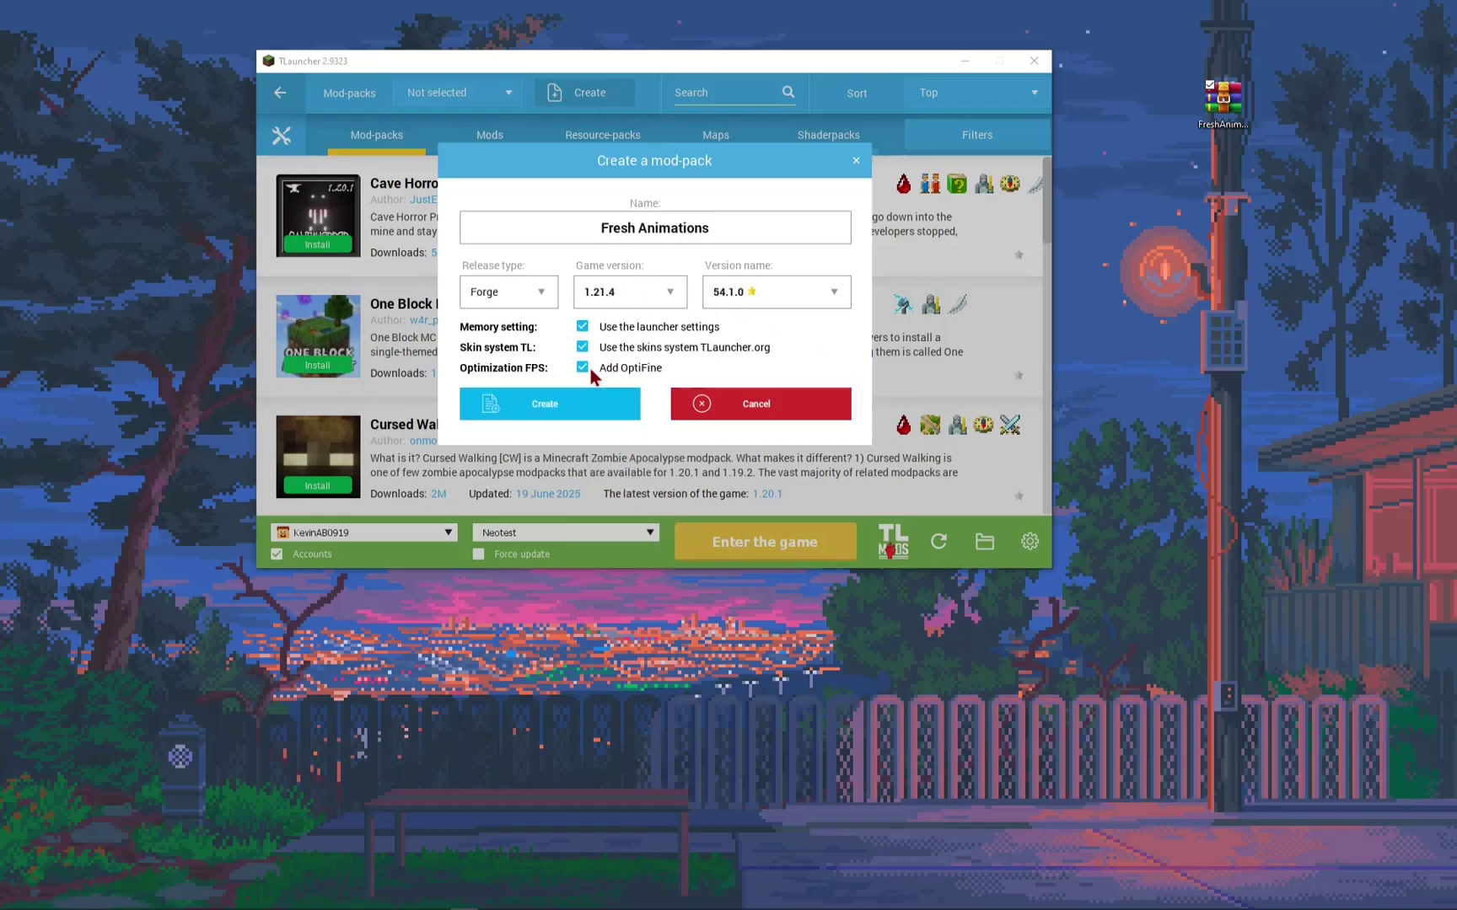
left_click(585, 409)
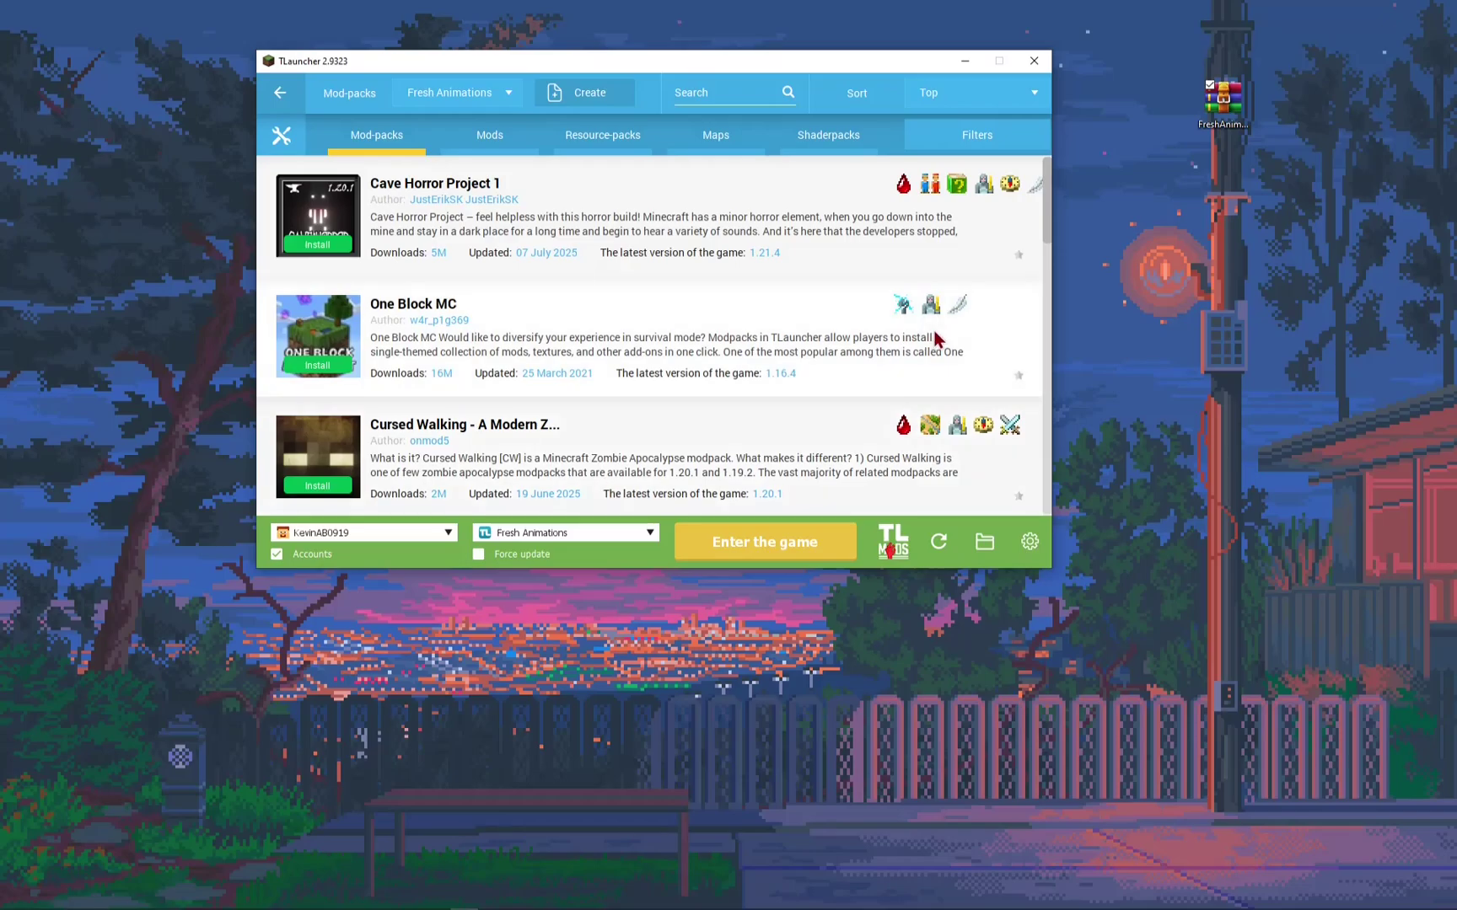
Step: Return to the launcher's home page and start the game with the Fresh Animations mod-pack
left_click(282, 105)
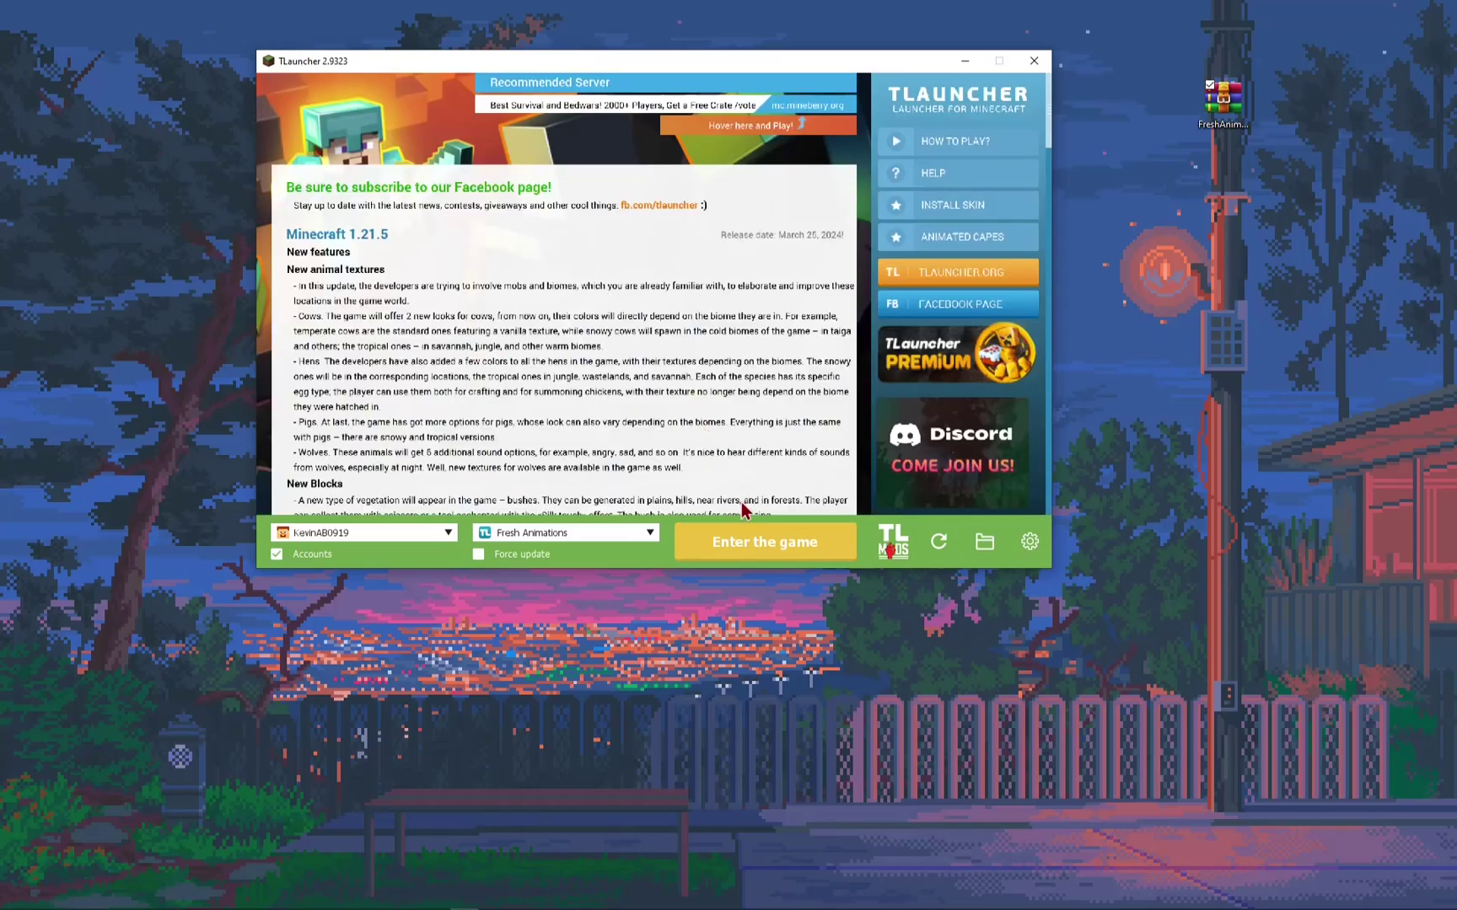
left_click(753, 535)
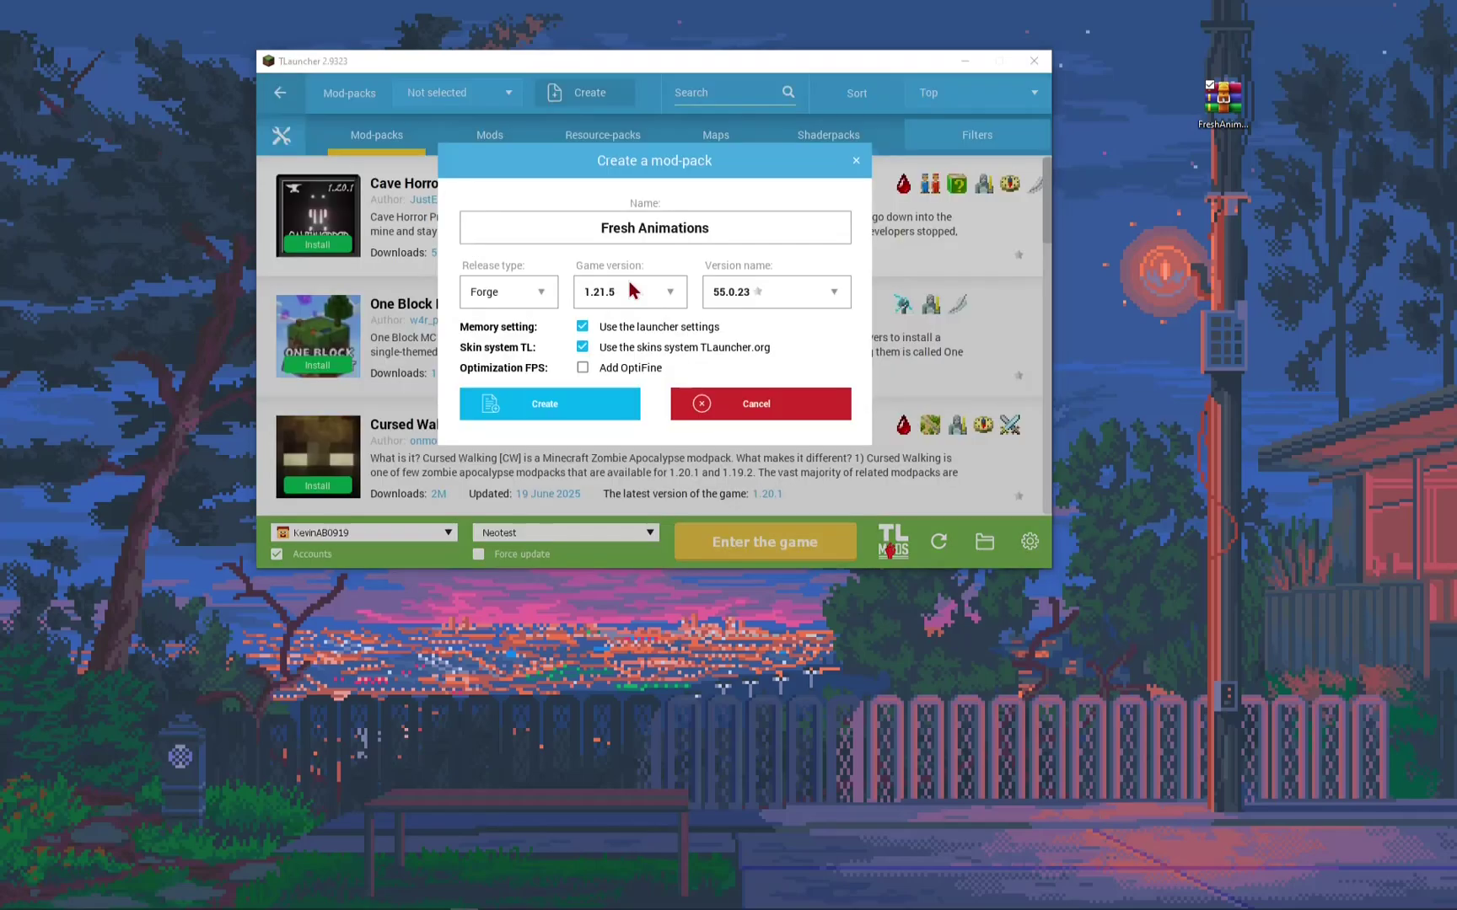
Step: Change the mod-pack's game version to 1.21.4 and finish creating Fresh Animations
left_click(641, 292)
left_click(628, 459)
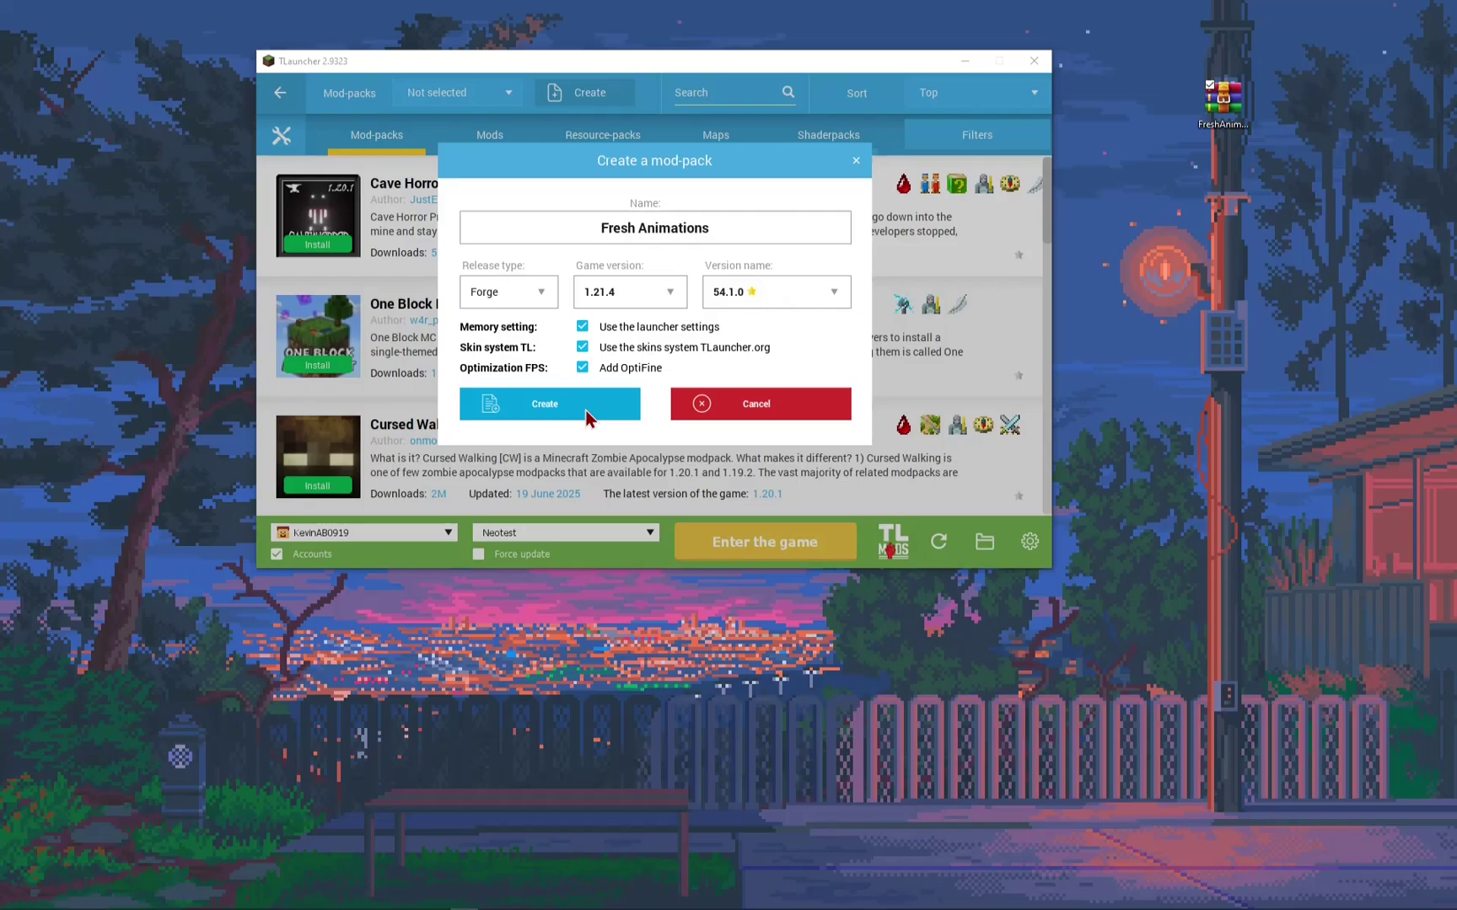
left_click(585, 410)
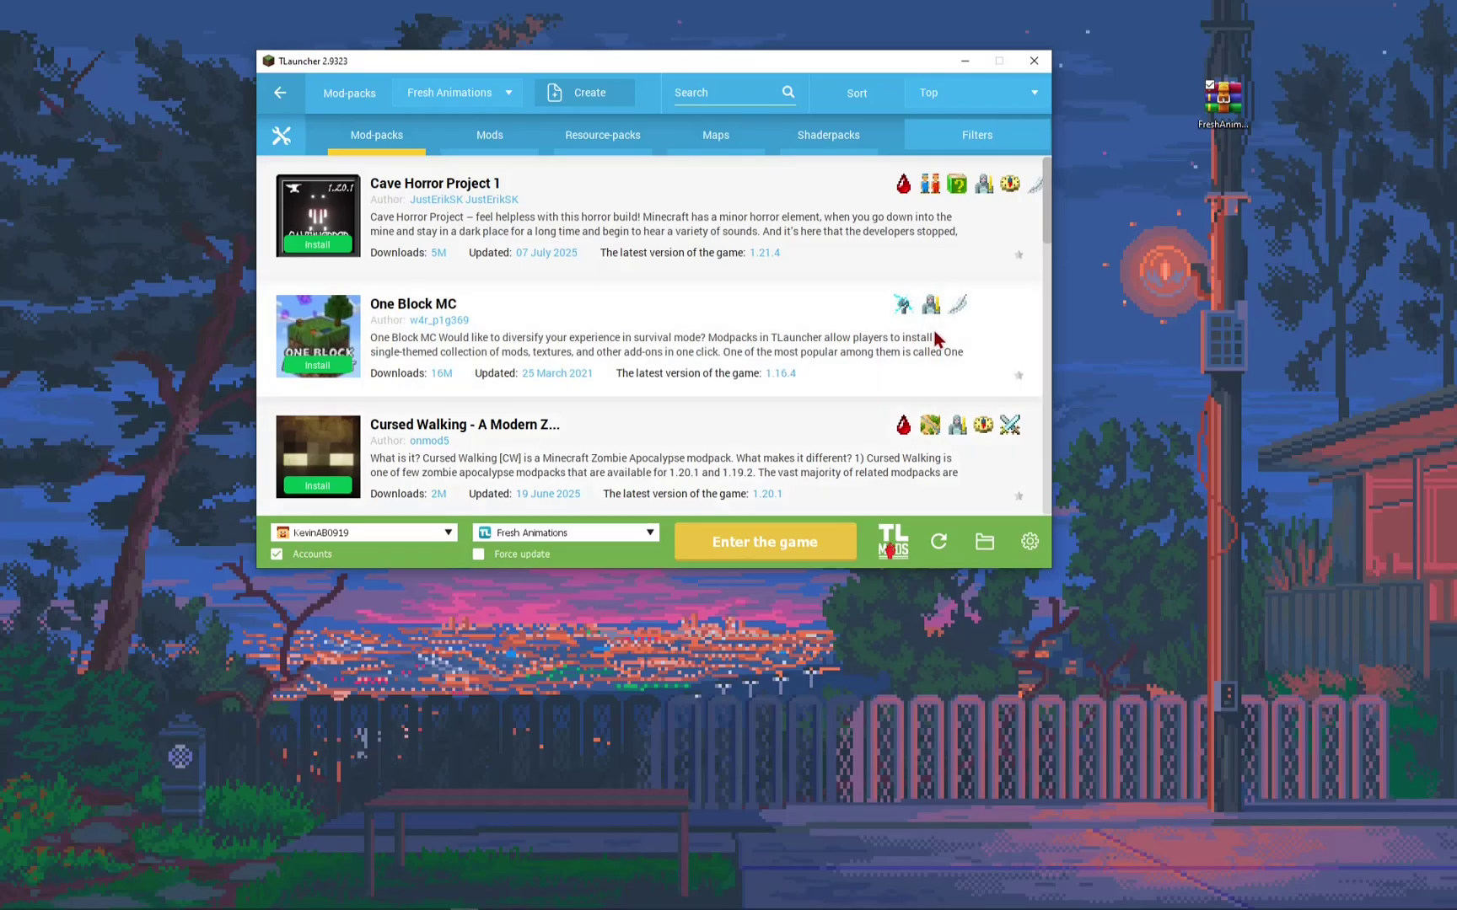
Step: Leave the mod-pack catalogue and launch Minecraft with the Fresh Animations mod-pack
left_click(283, 103)
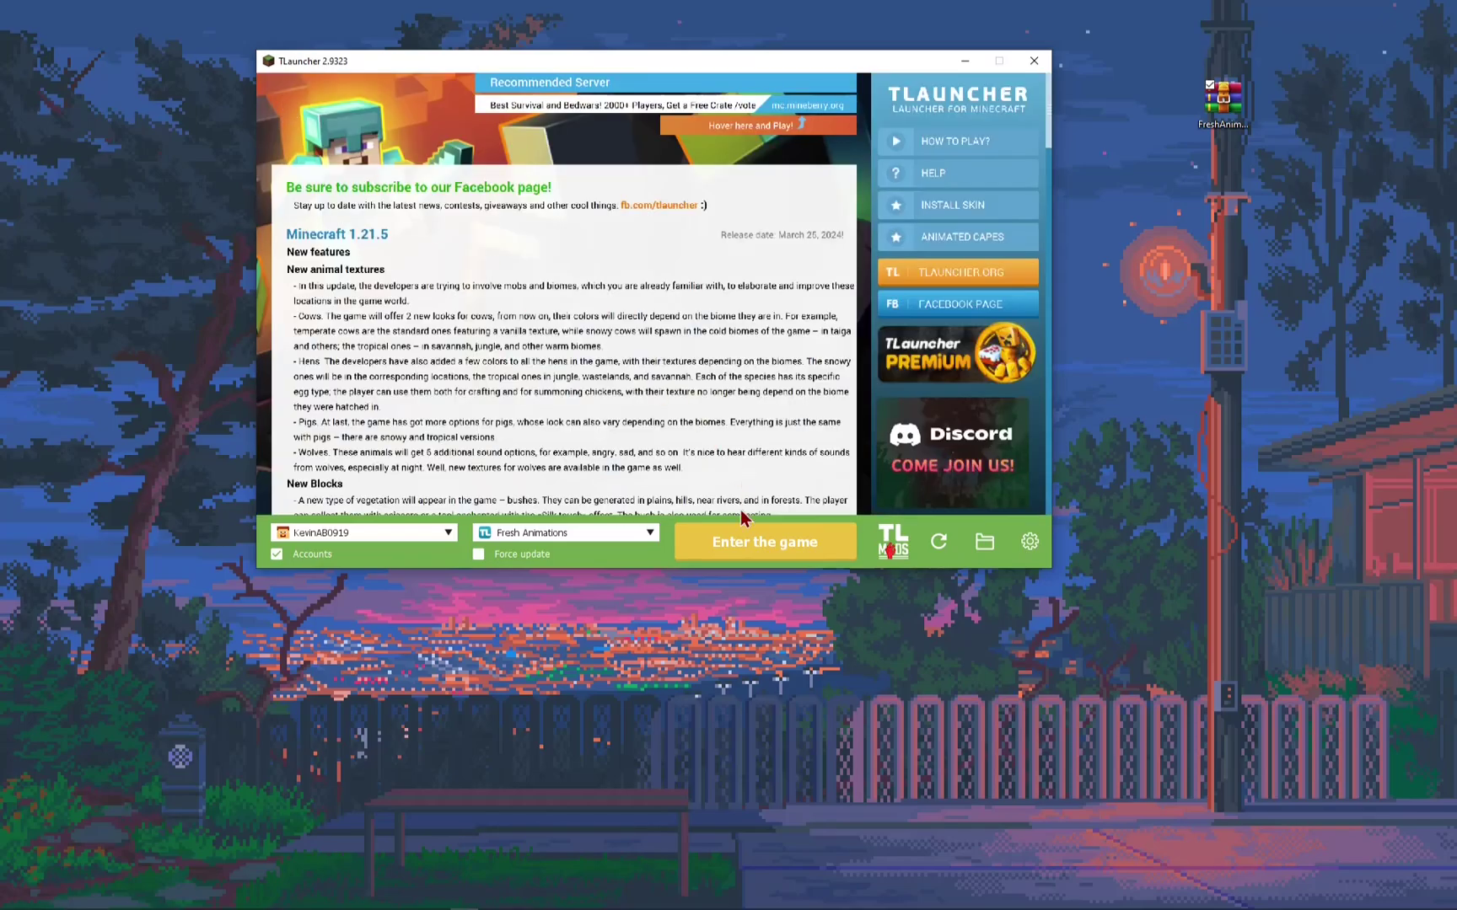
left_click(757, 539)
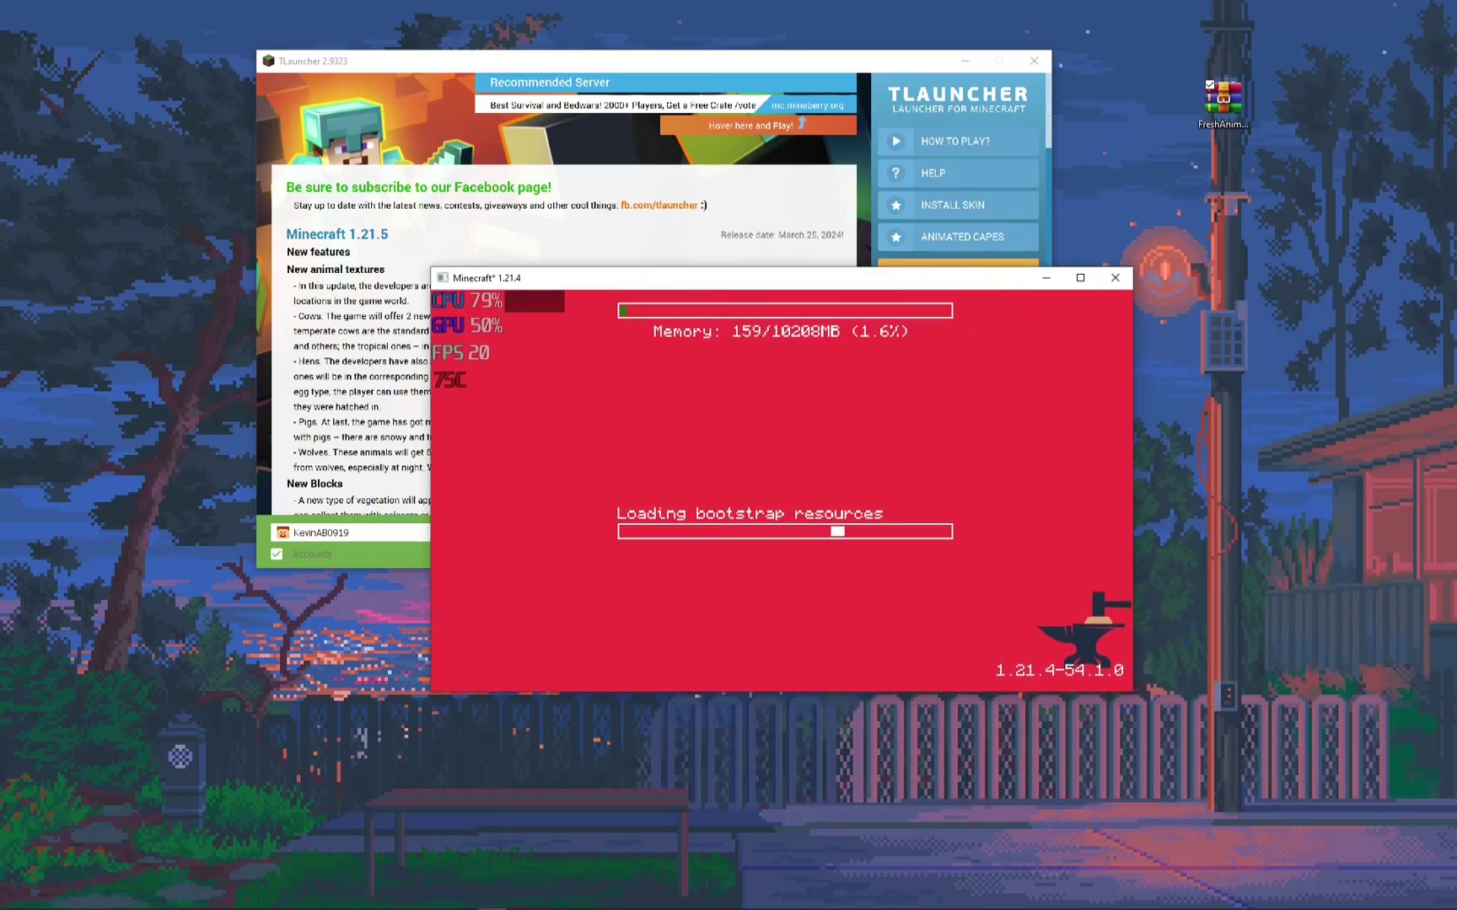
Step: Switch to File Explorer and open the AppData folder
mouse_move(667, 900)
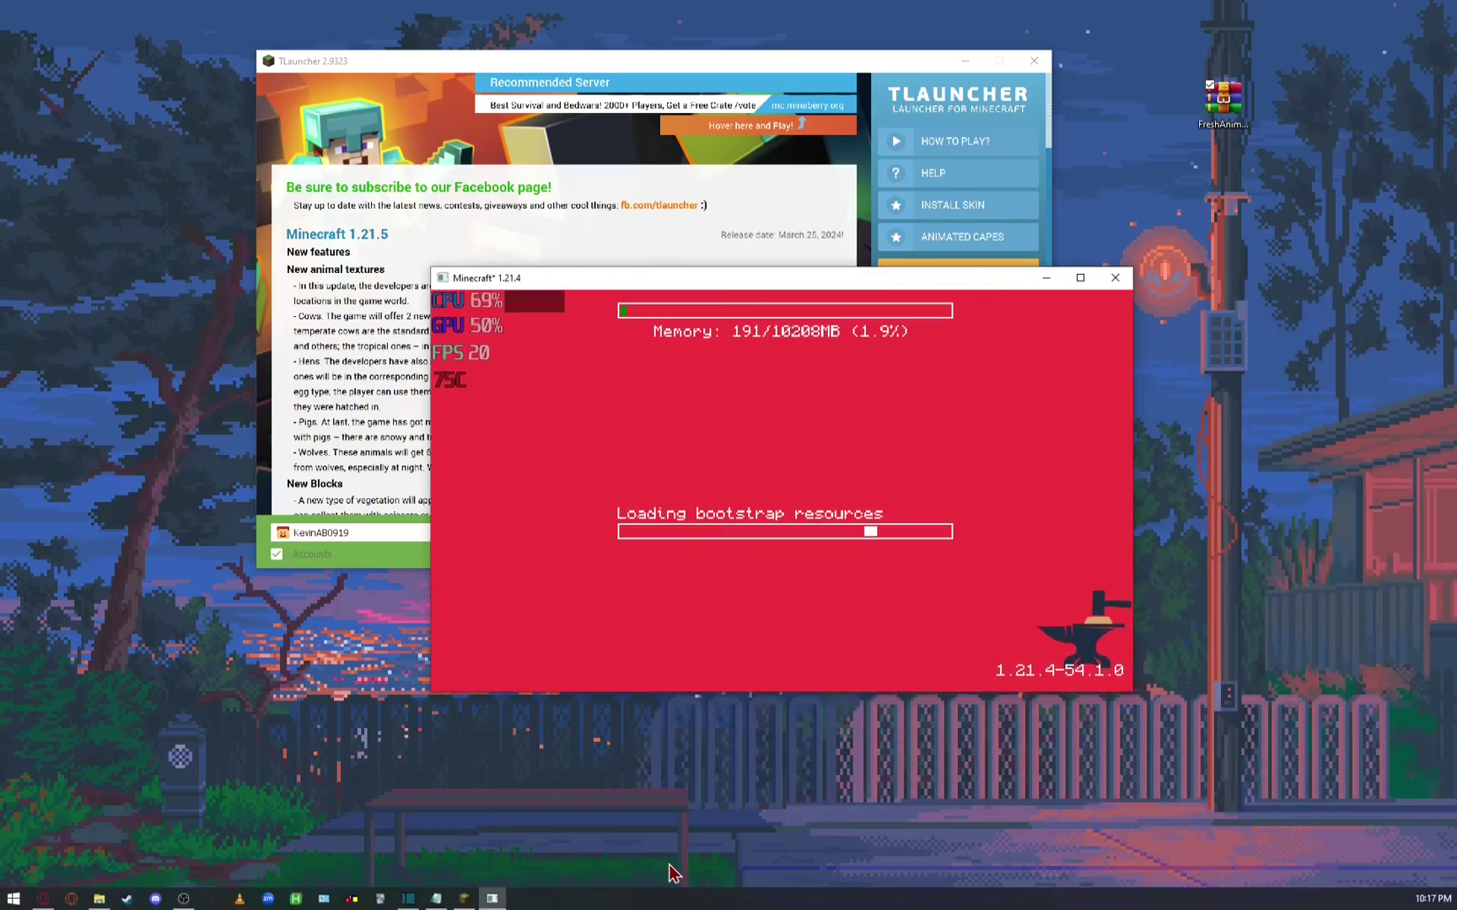
left_click(99, 898)
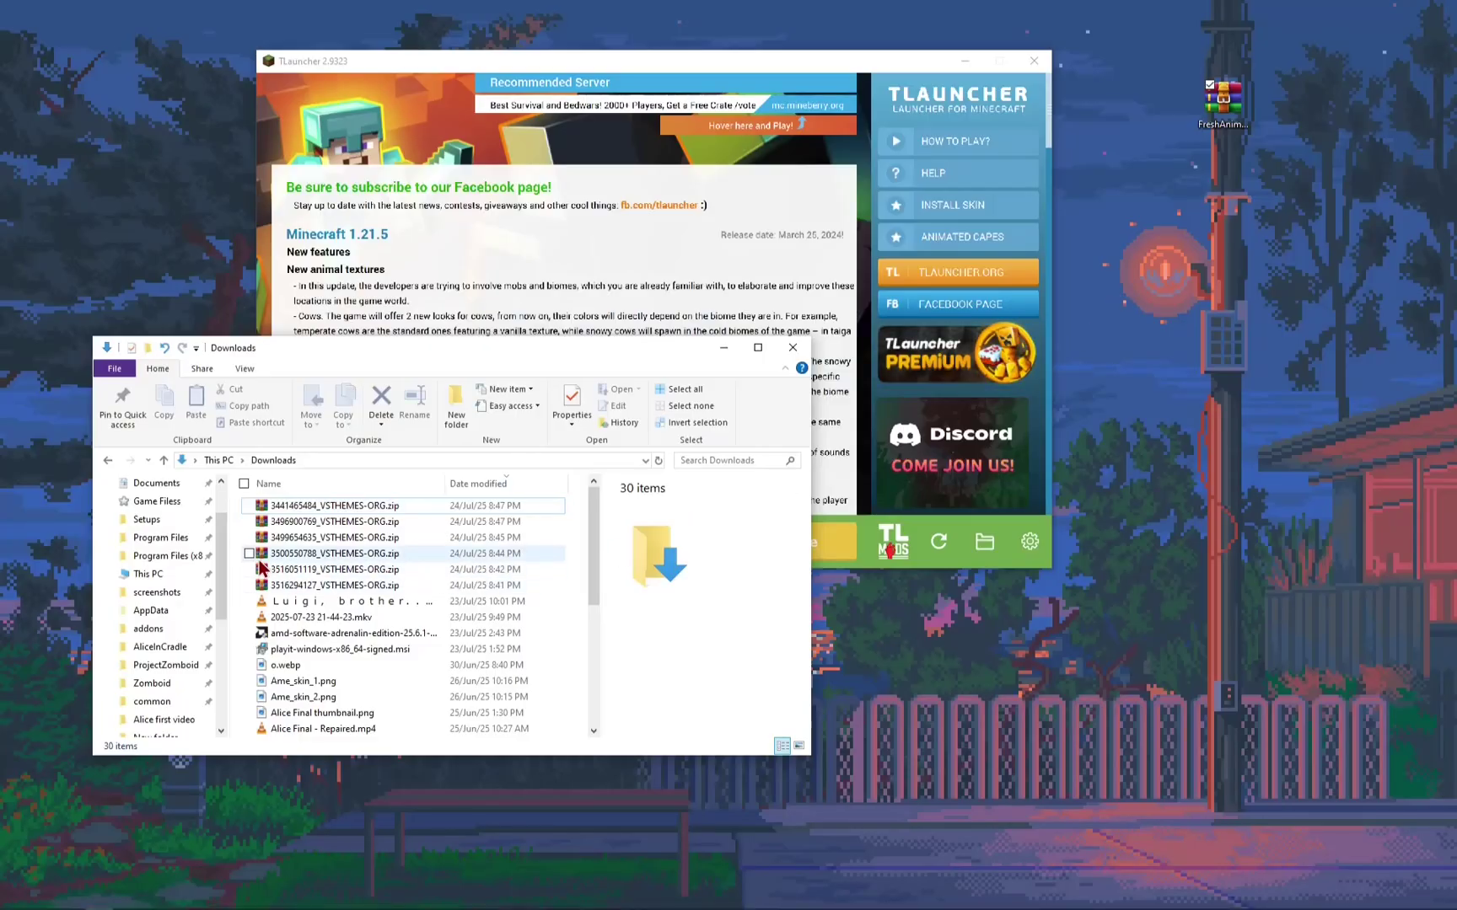
scroll(169, 580, "down", 1)
left_click(168, 581)
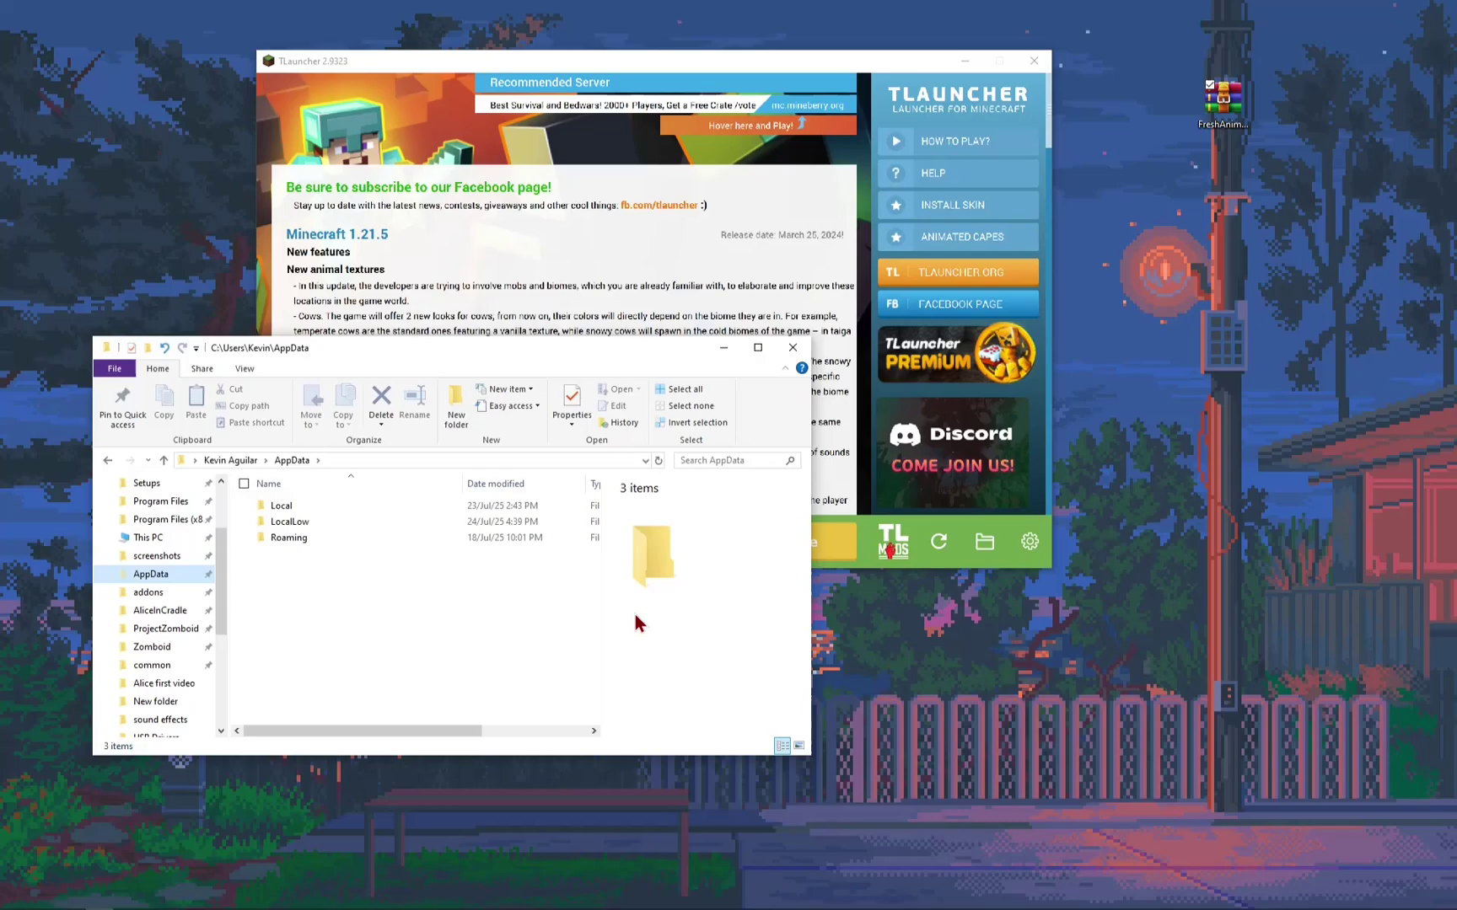
Step: Switch to the running Minecraft game and close it
mouse_move(1336, 908)
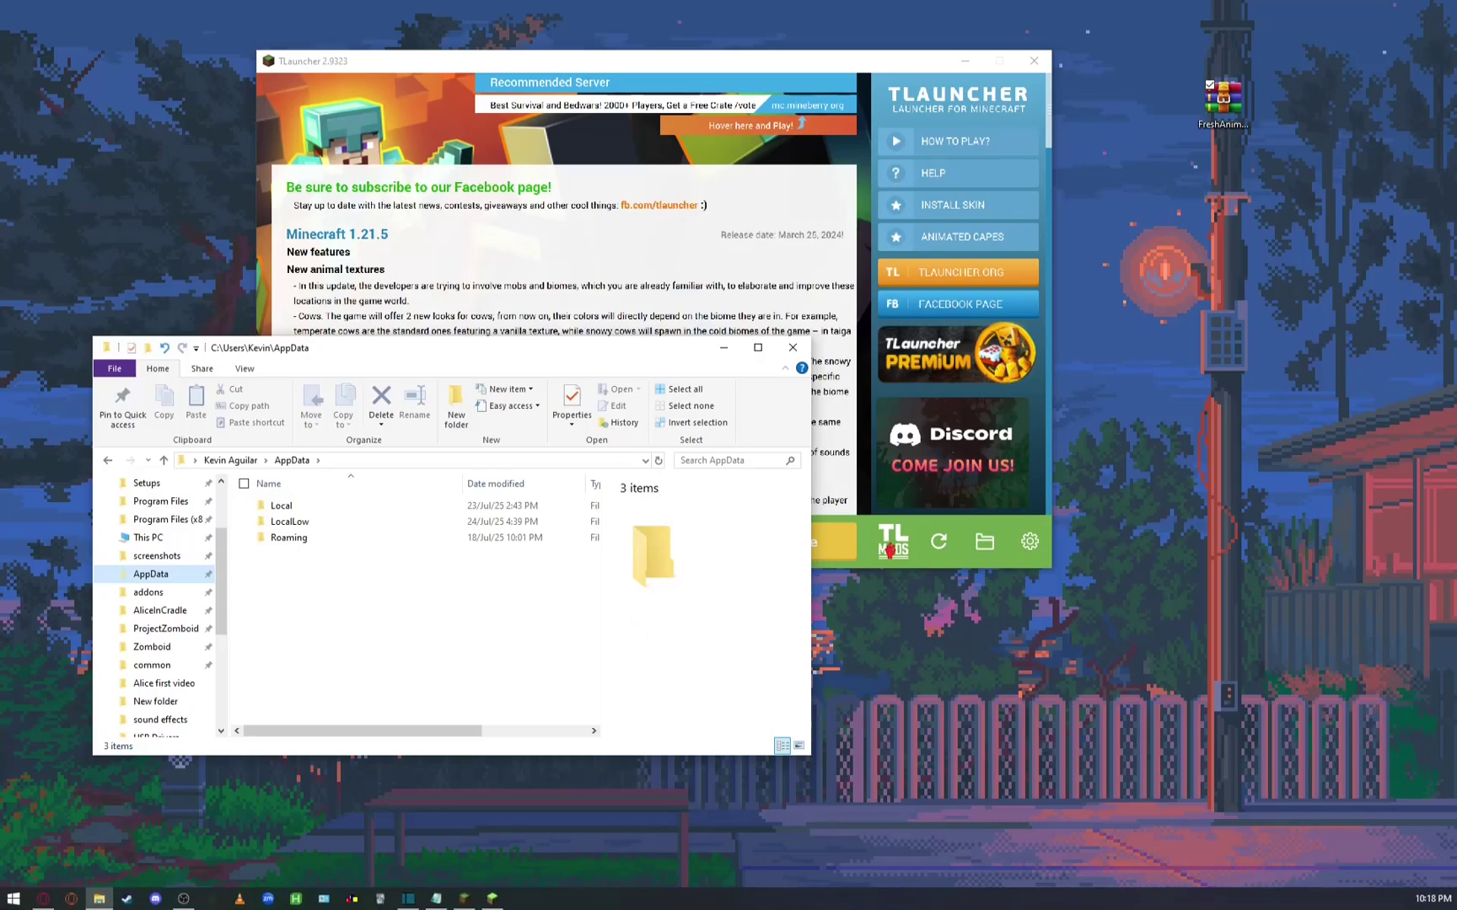
left_click(487, 839)
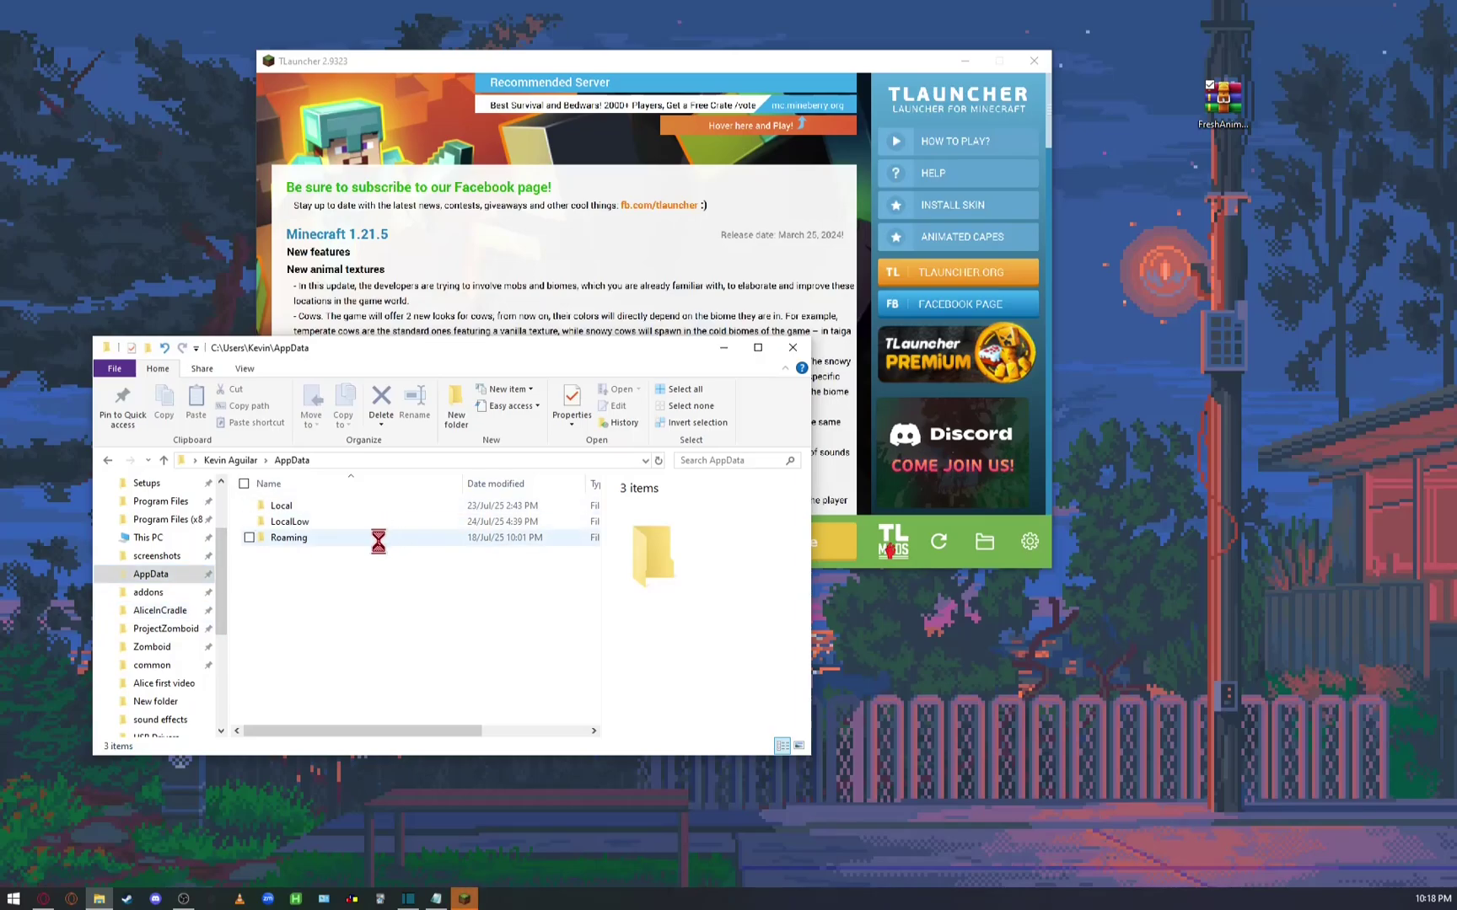
Step: Open the Fresh Animations folder located under Roaming\.minecraft\versions
right_click(379, 542)
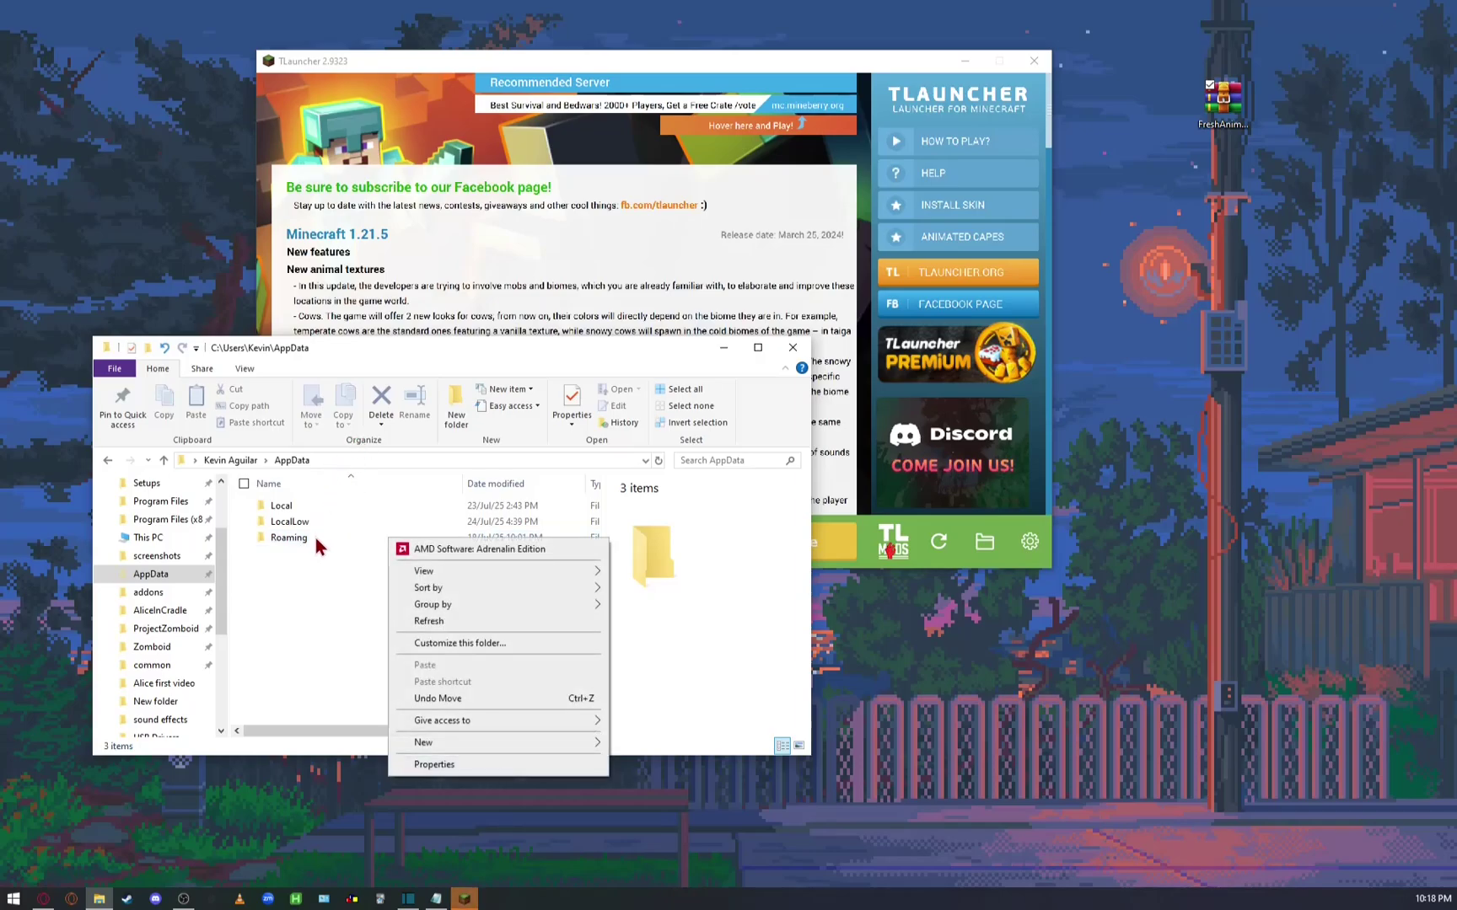
left_click(315, 539)
double_click(316, 539)
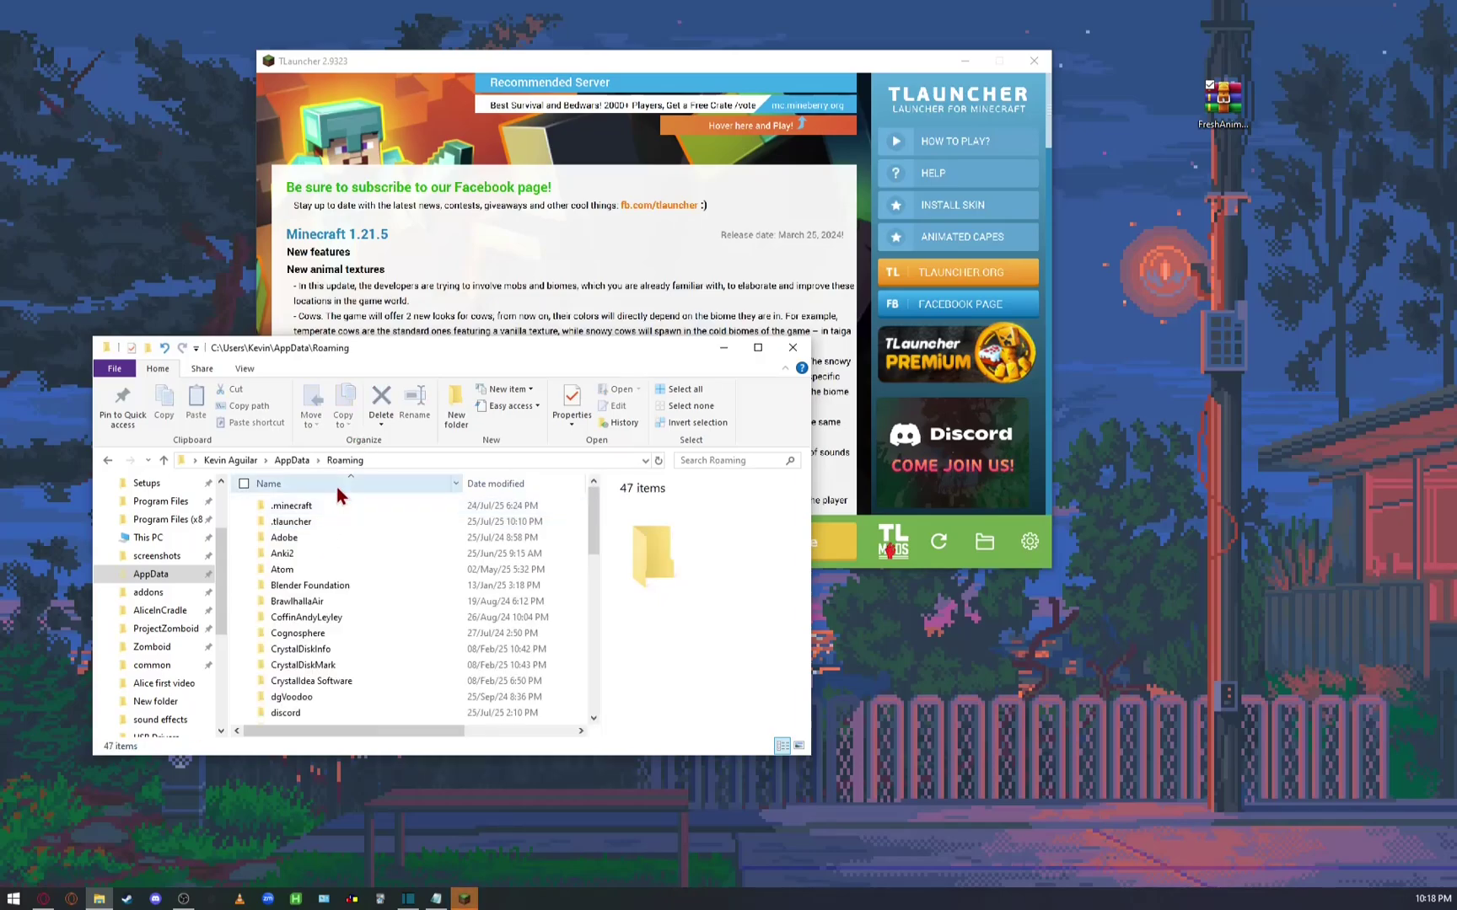
double_click(295, 506)
scroll(319, 543, "down", 3)
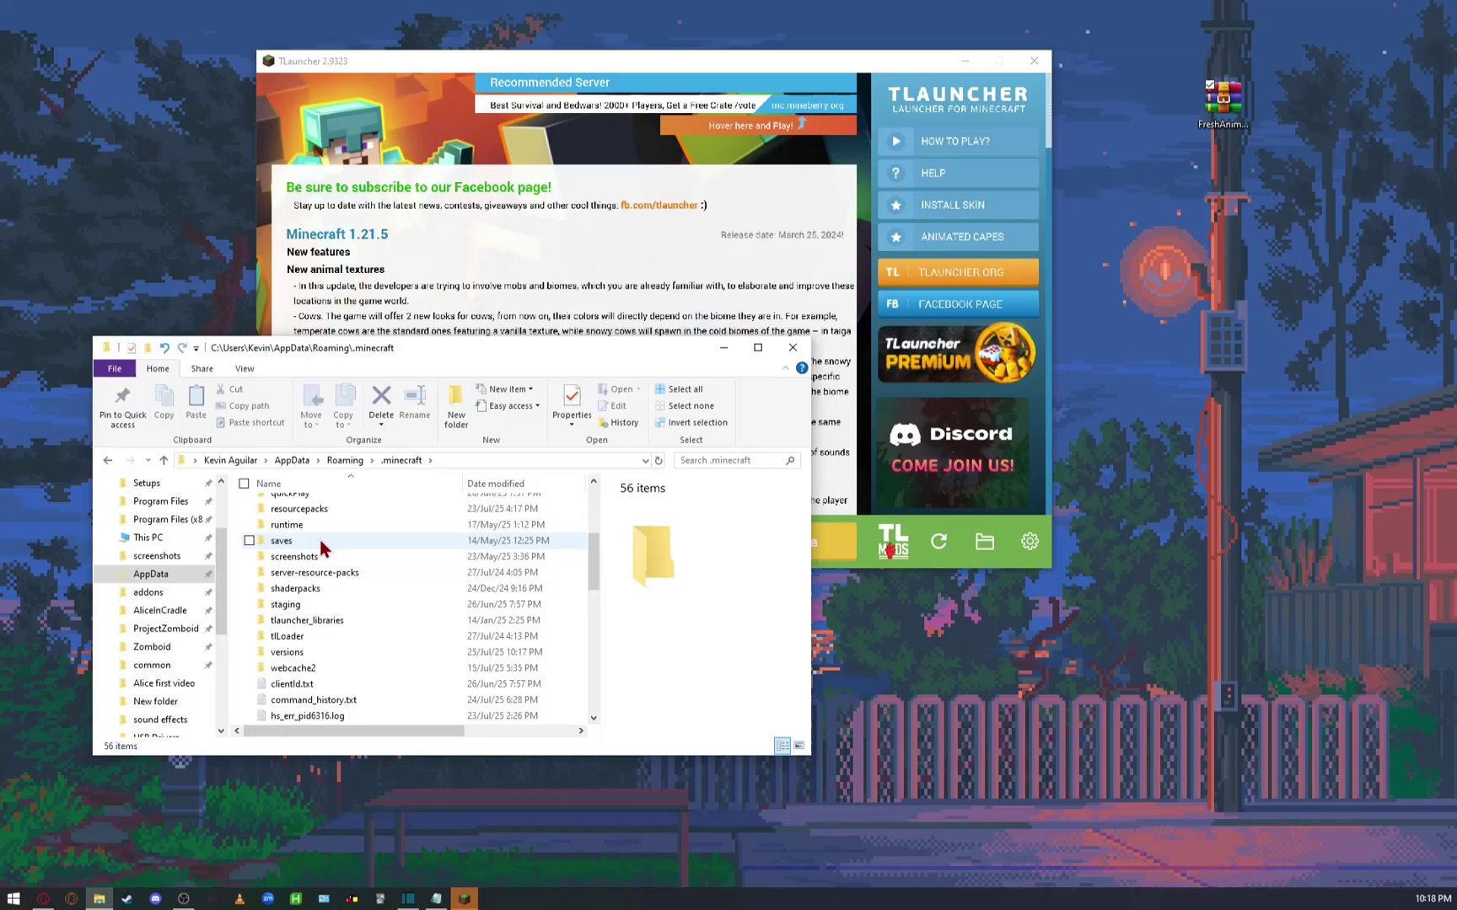
scroll(329, 548, "down", 2)
double_click(322, 558)
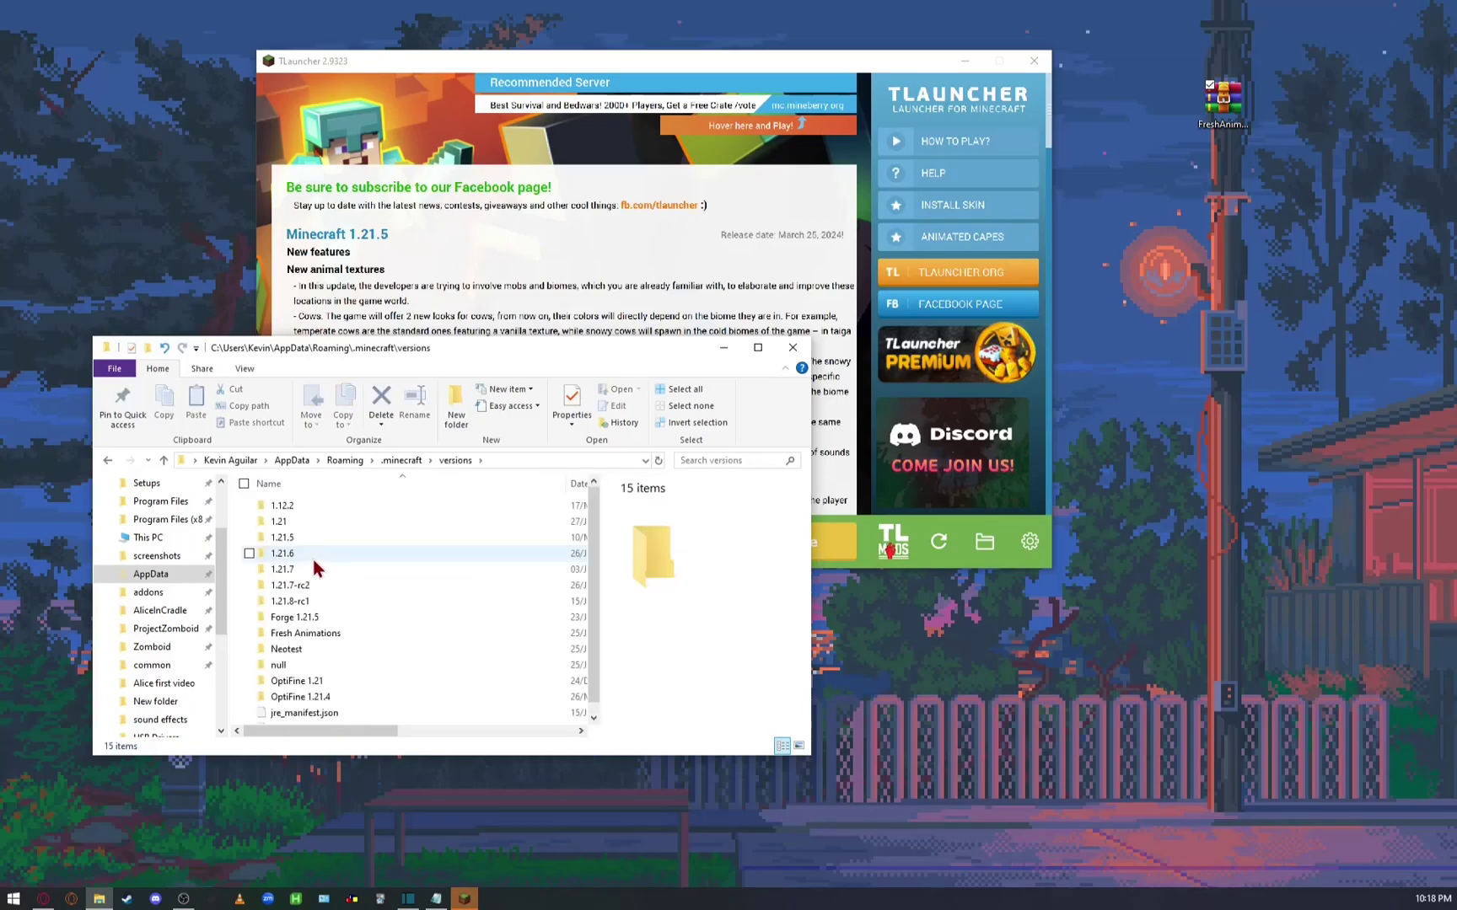
scroll(320, 599, "down", 1)
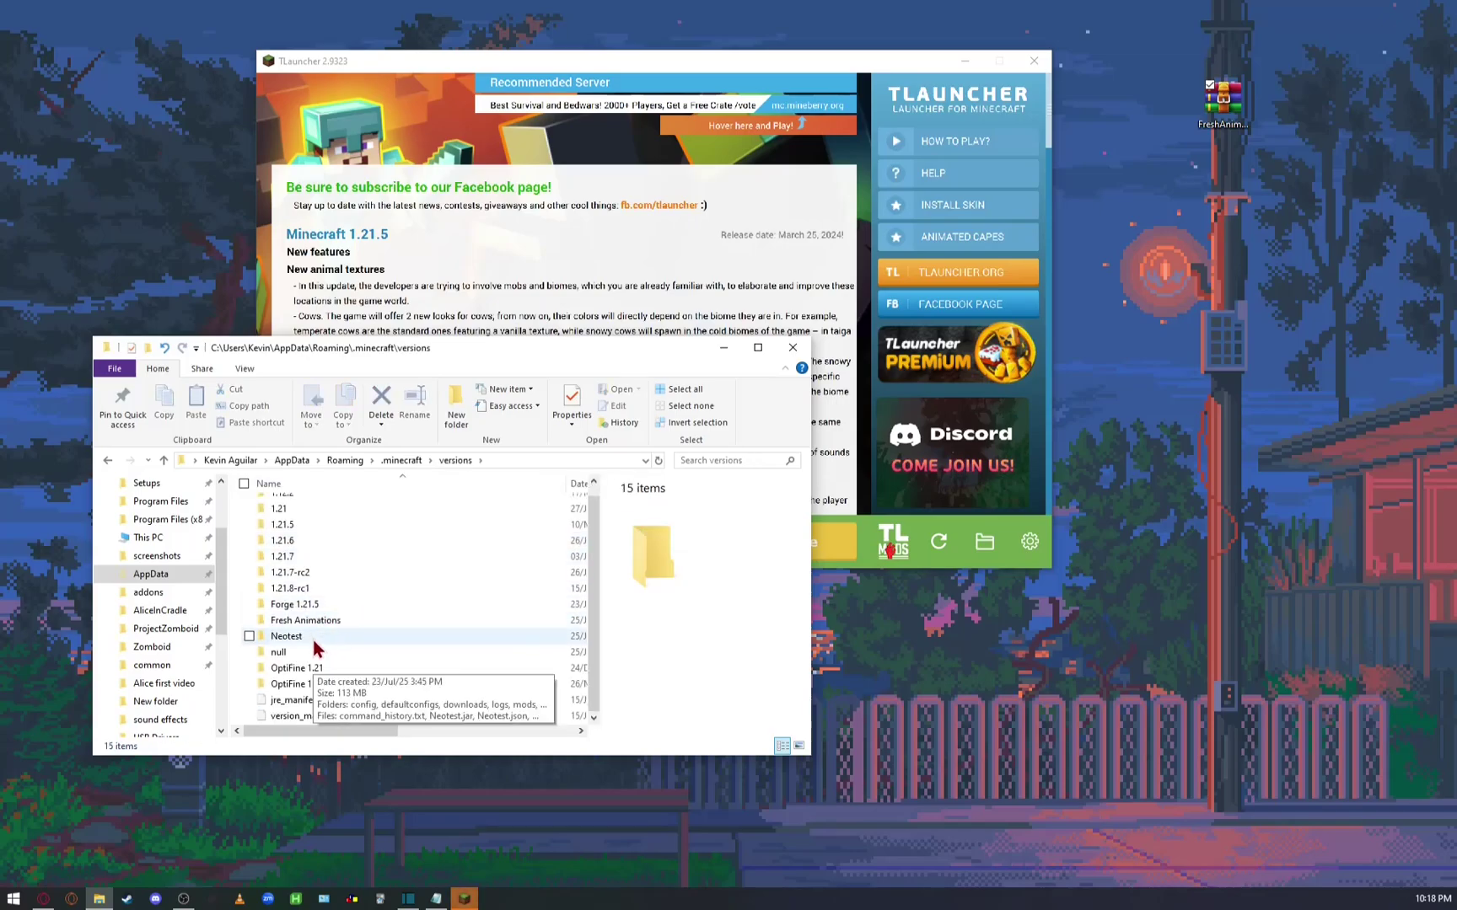
double_click(317, 622)
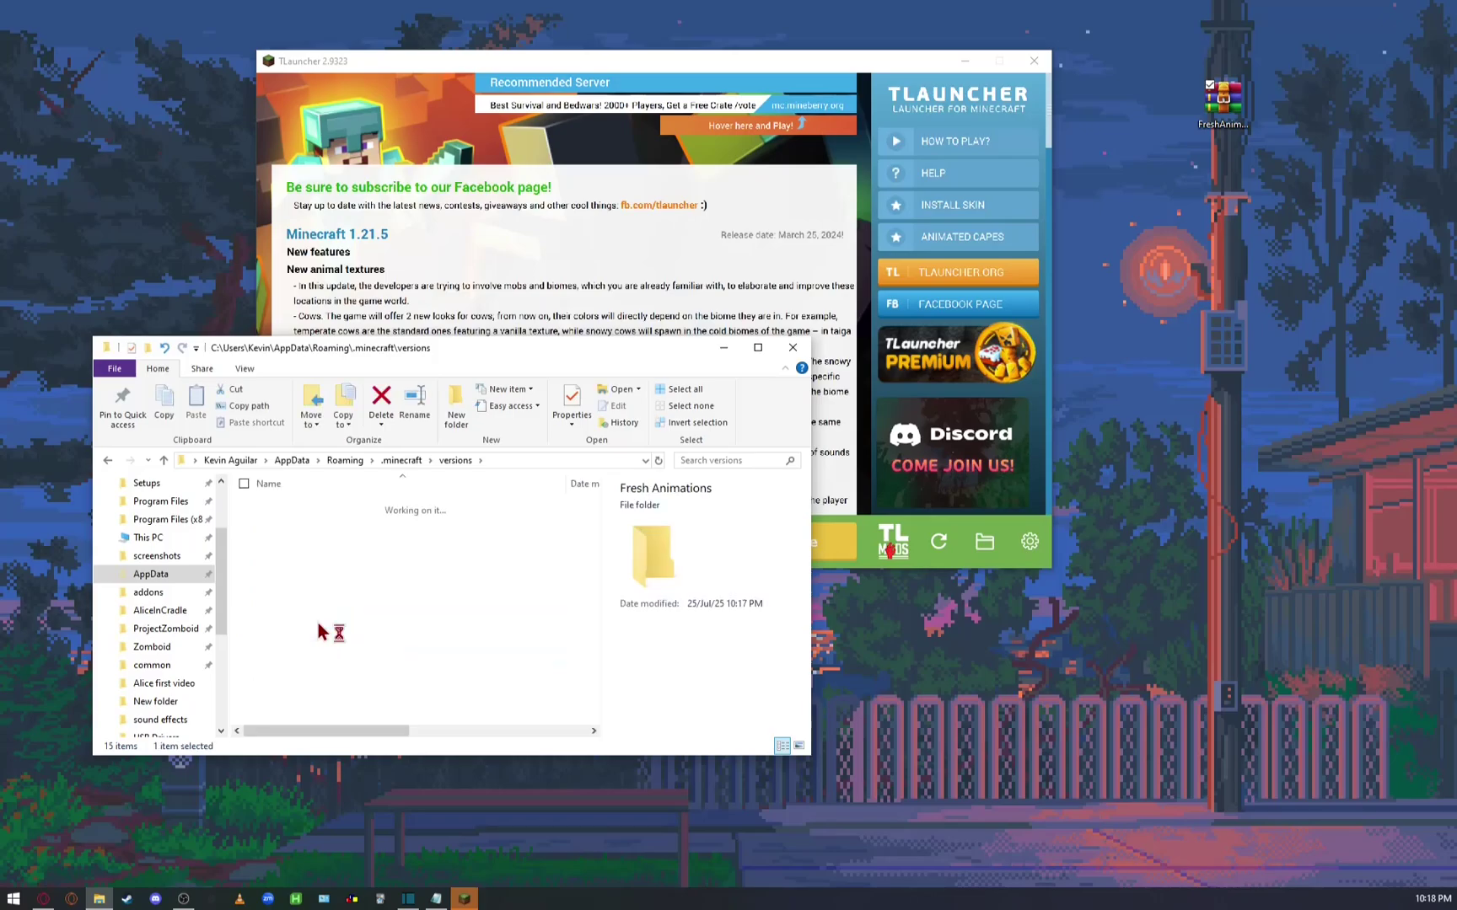
Step: Move the FreshAnimations_v1.9.4.zip file from the desktop into the mod-pack's resourcepacks folder and open that folder
left_click(314, 602)
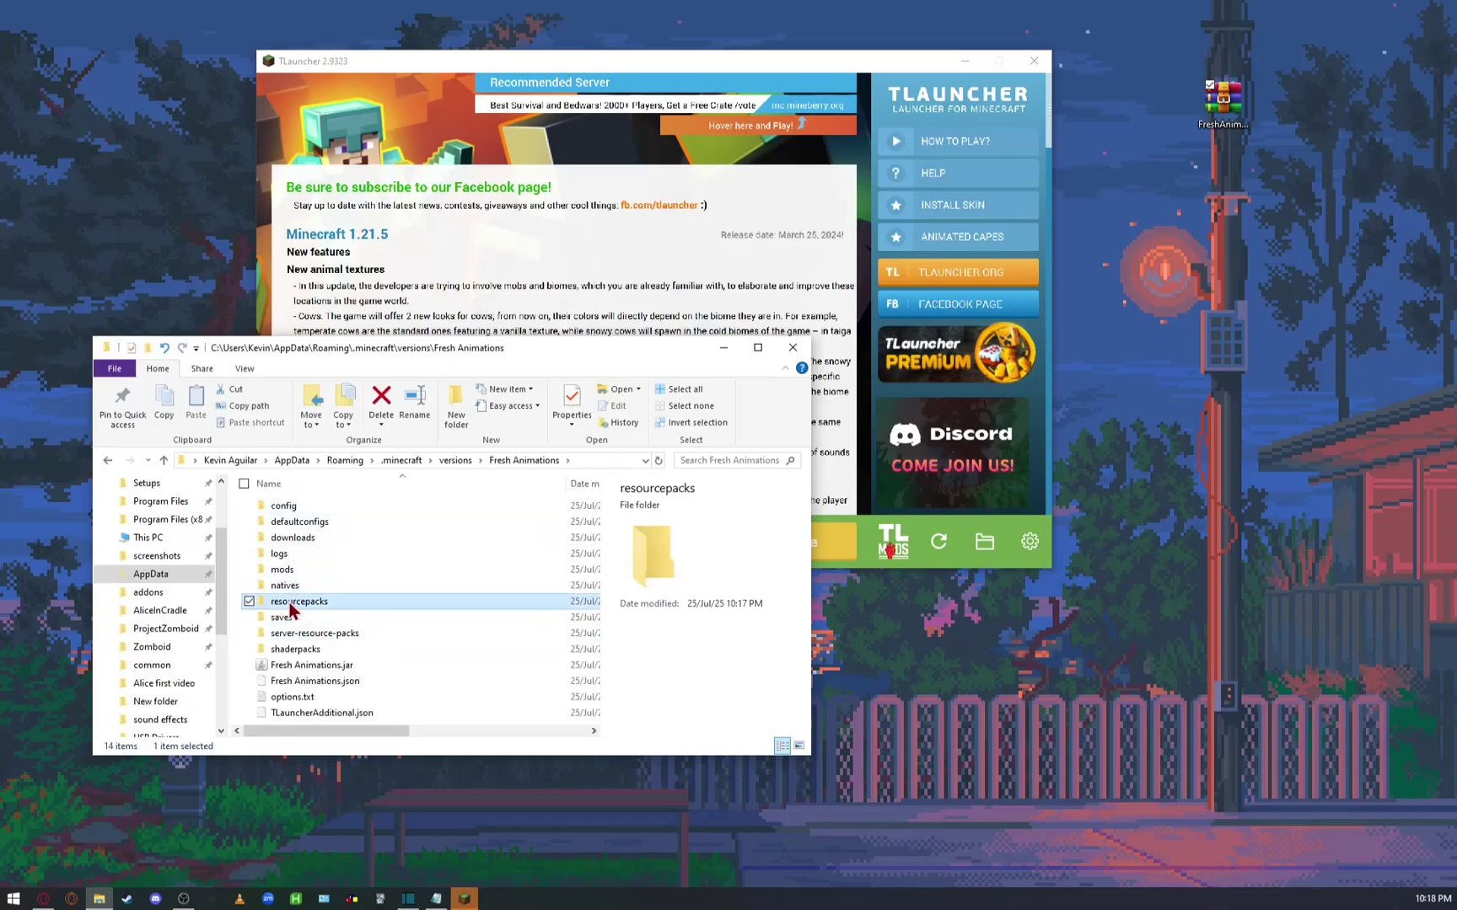
left_click_drag(1222, 99, 302, 600)
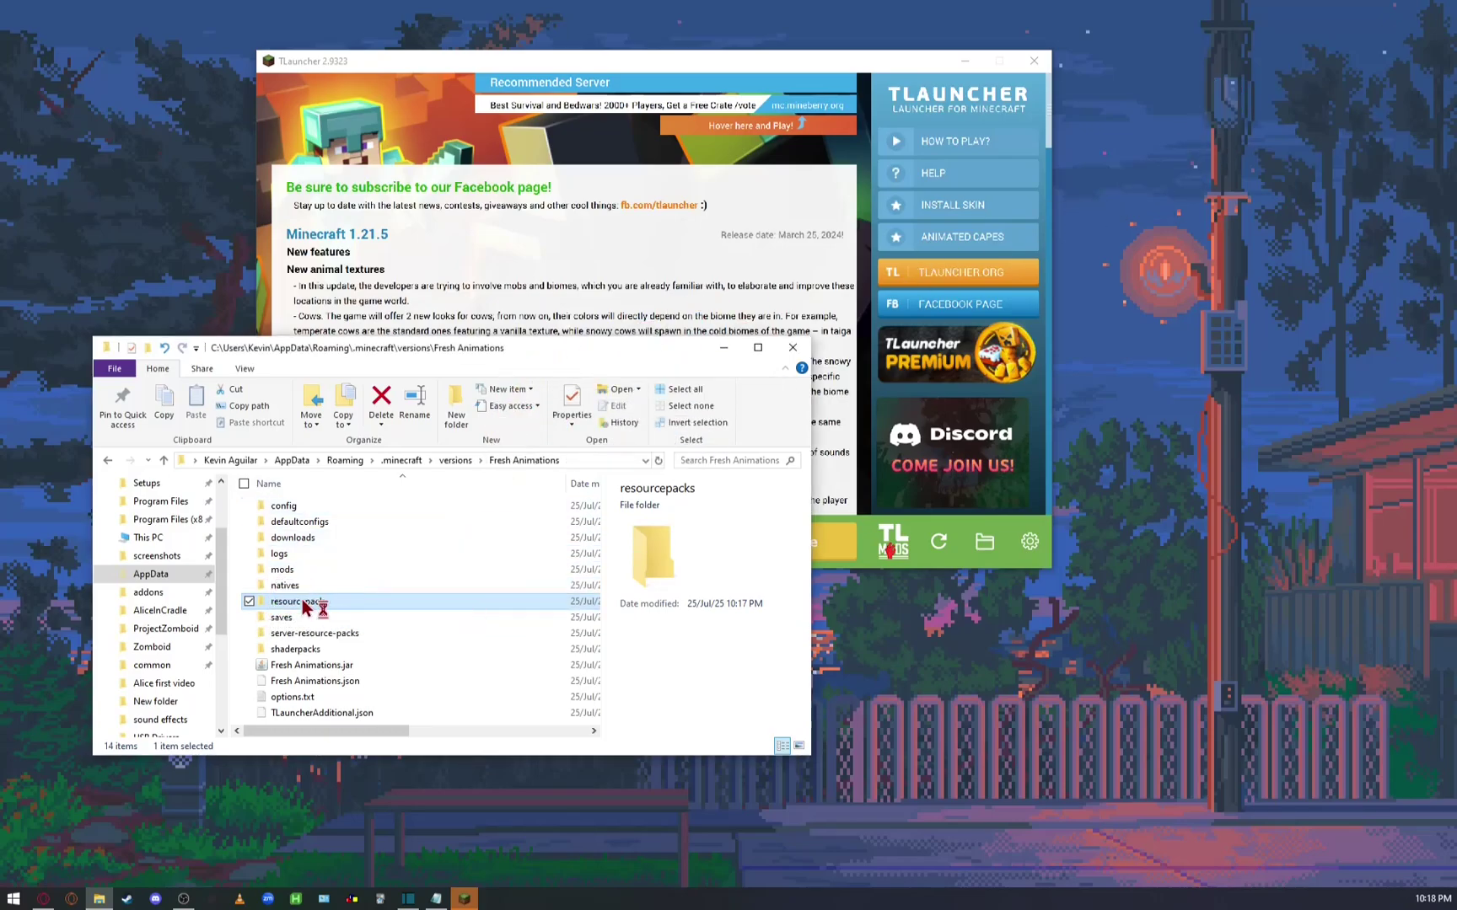
double_click(302, 599)
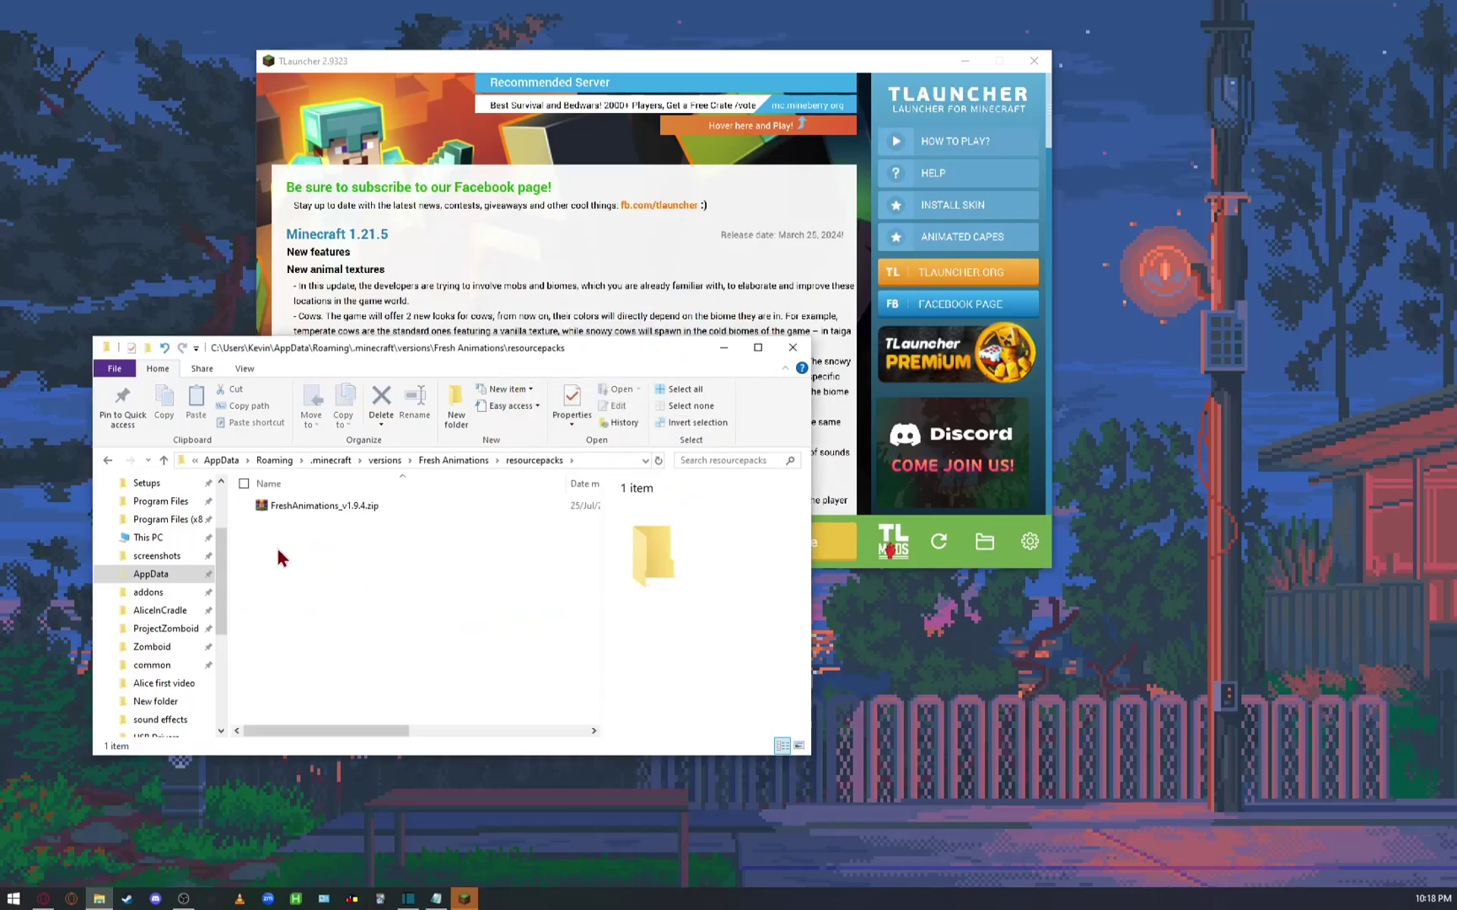
Step: Close the folder window, launch Fresh Animations from TLauncher and maximize the game window
left_click(792, 347)
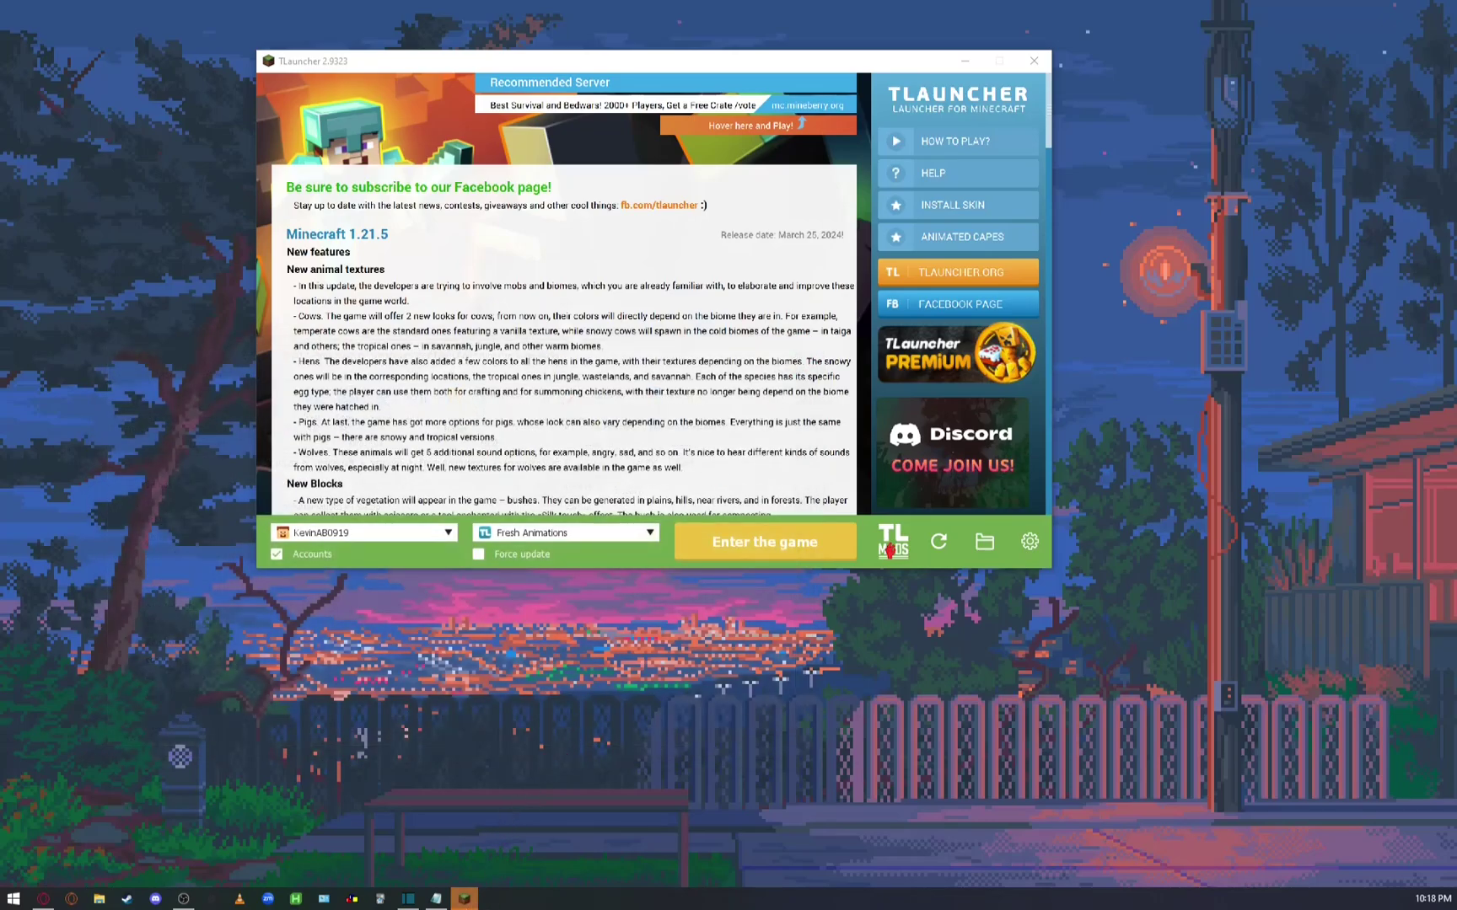
left_click(734, 546)
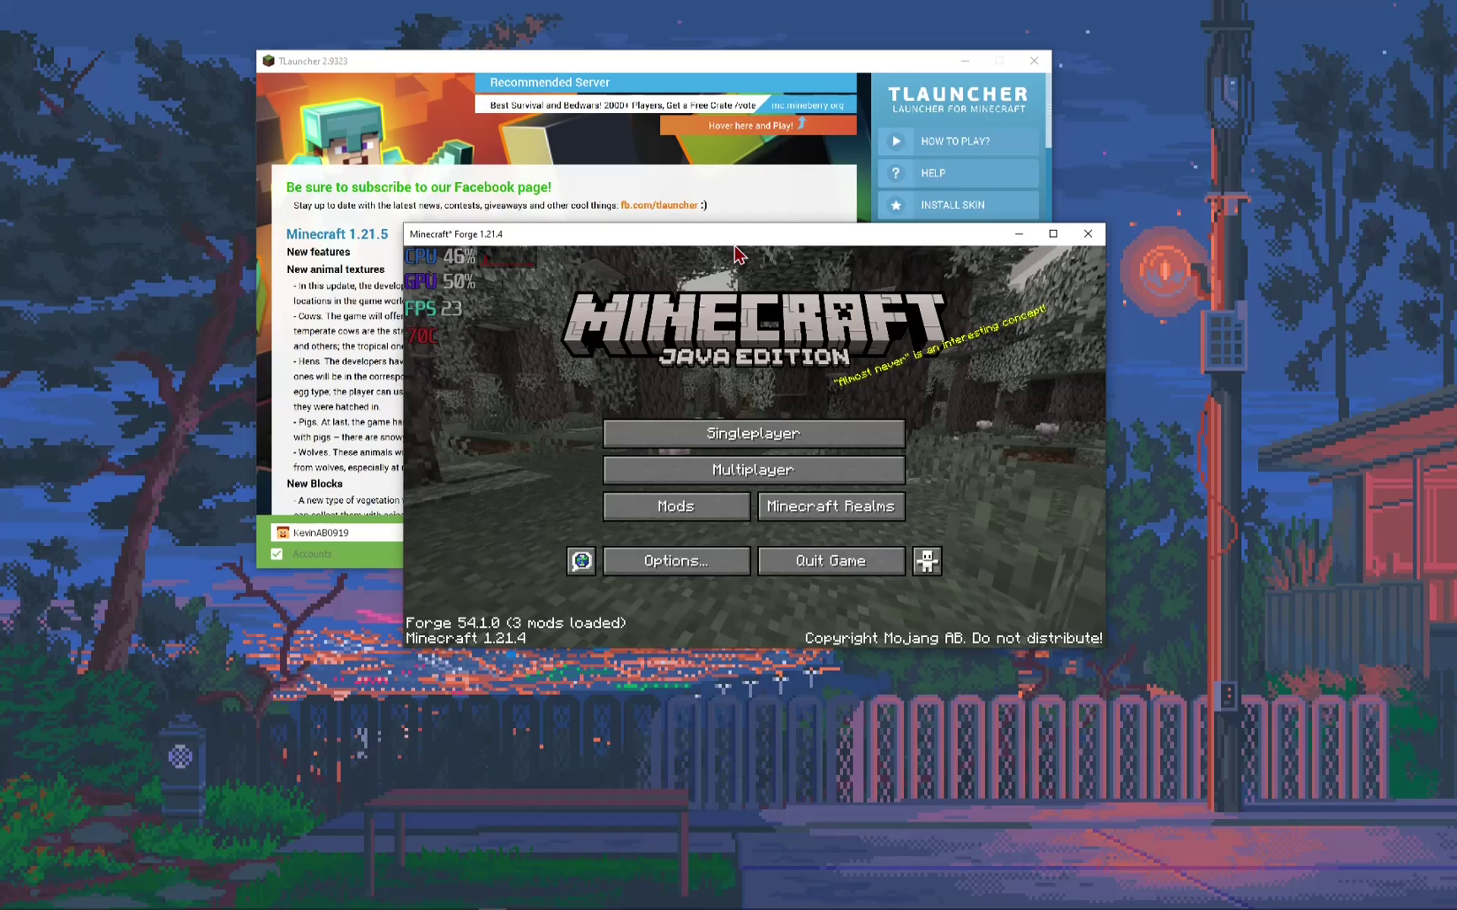
left_click(1053, 234)
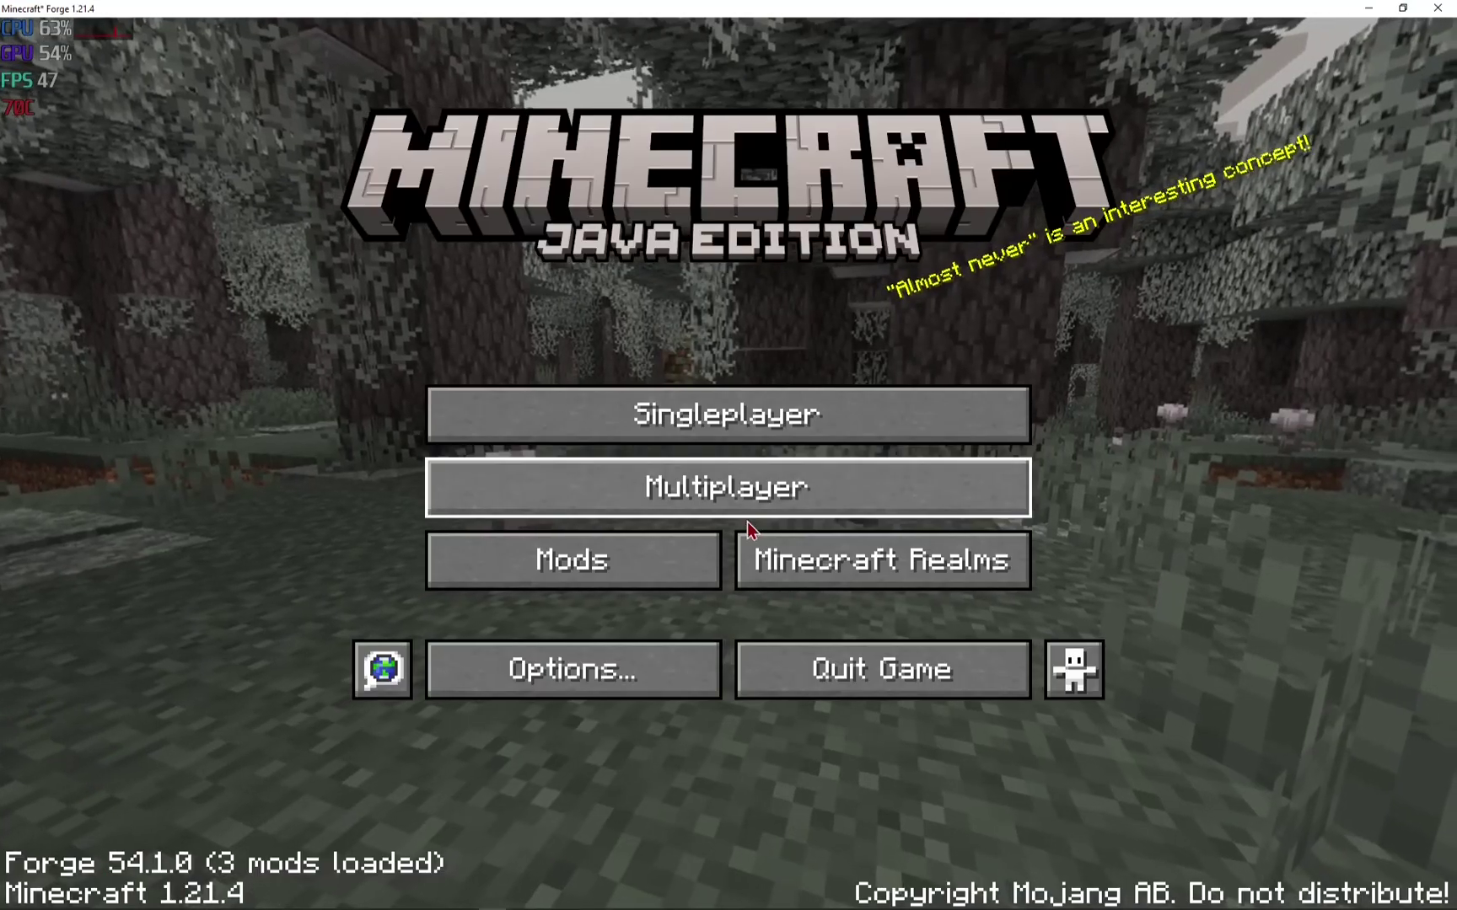
Step: Enable the Fresh Animations resource pack in the game options and agree to load it despite its version incompatibility
left_click(650, 652)
left_click(488, 481)
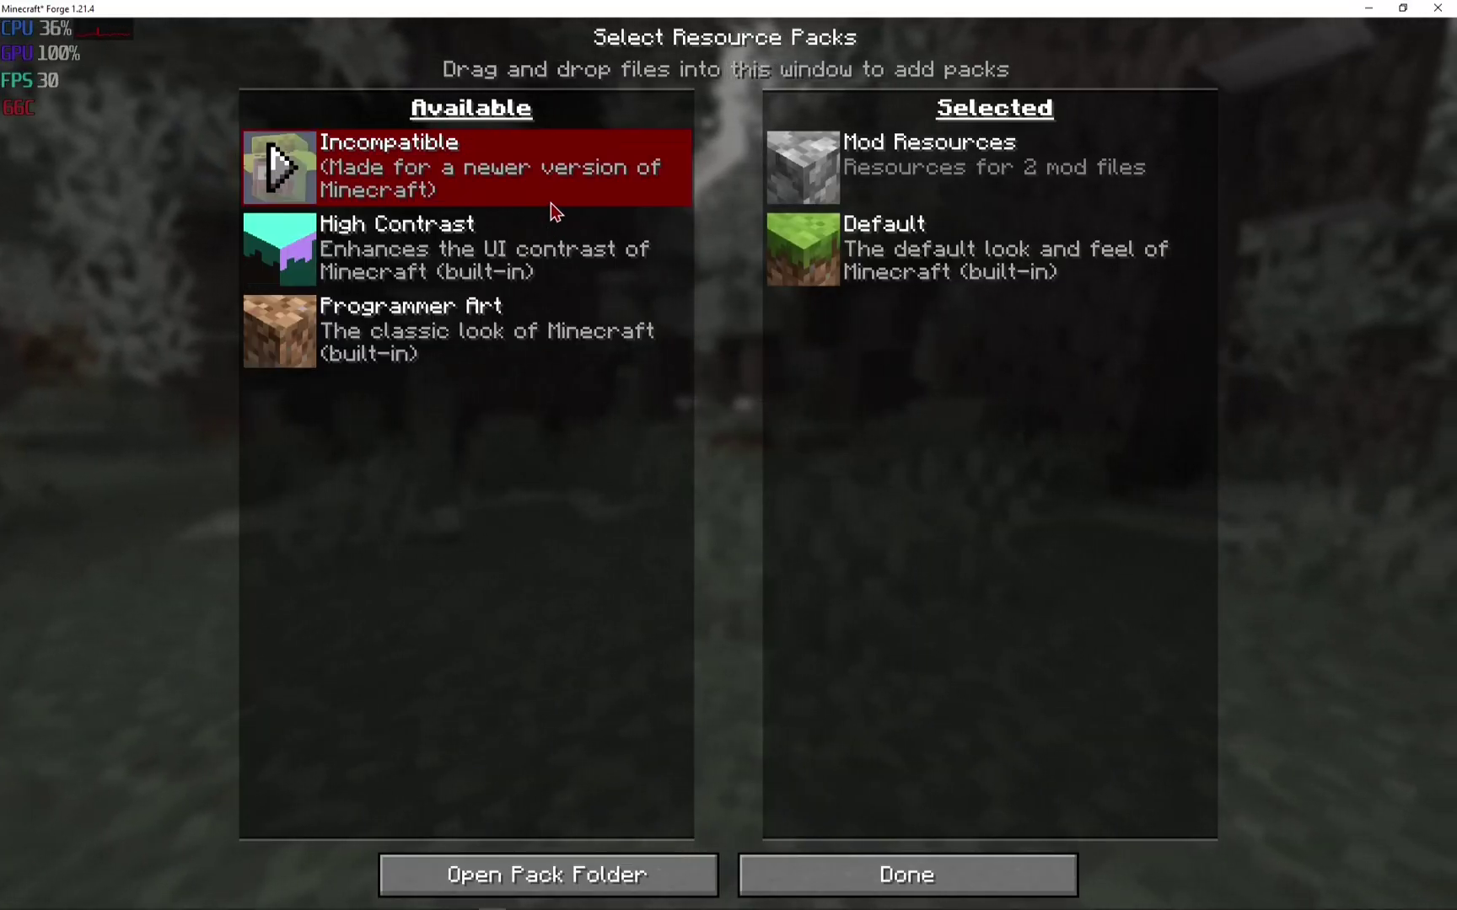
left_click(407, 167)
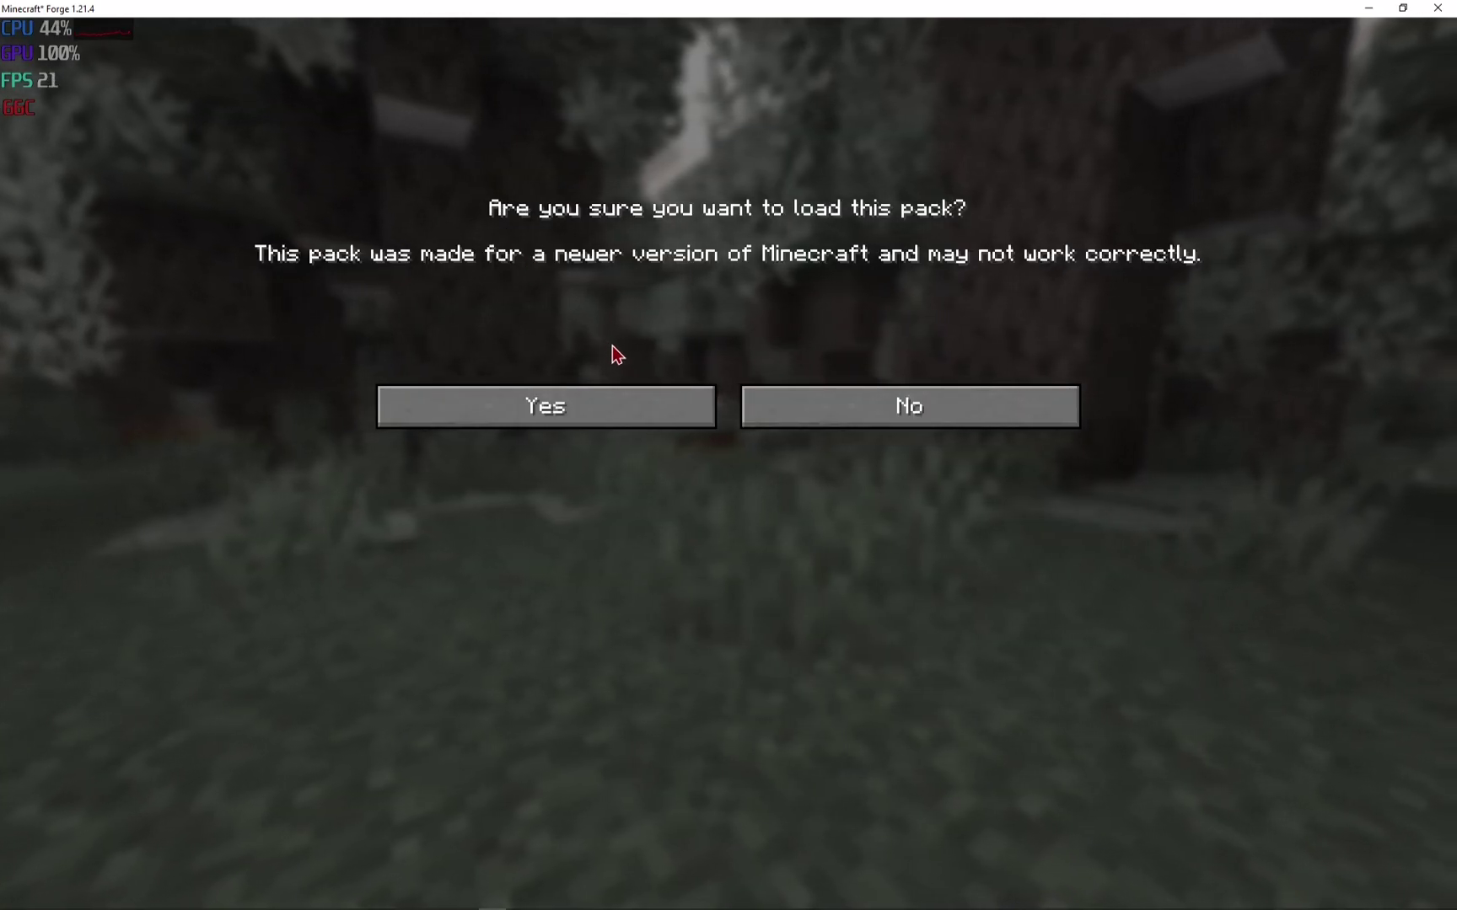
left_click(647, 419)
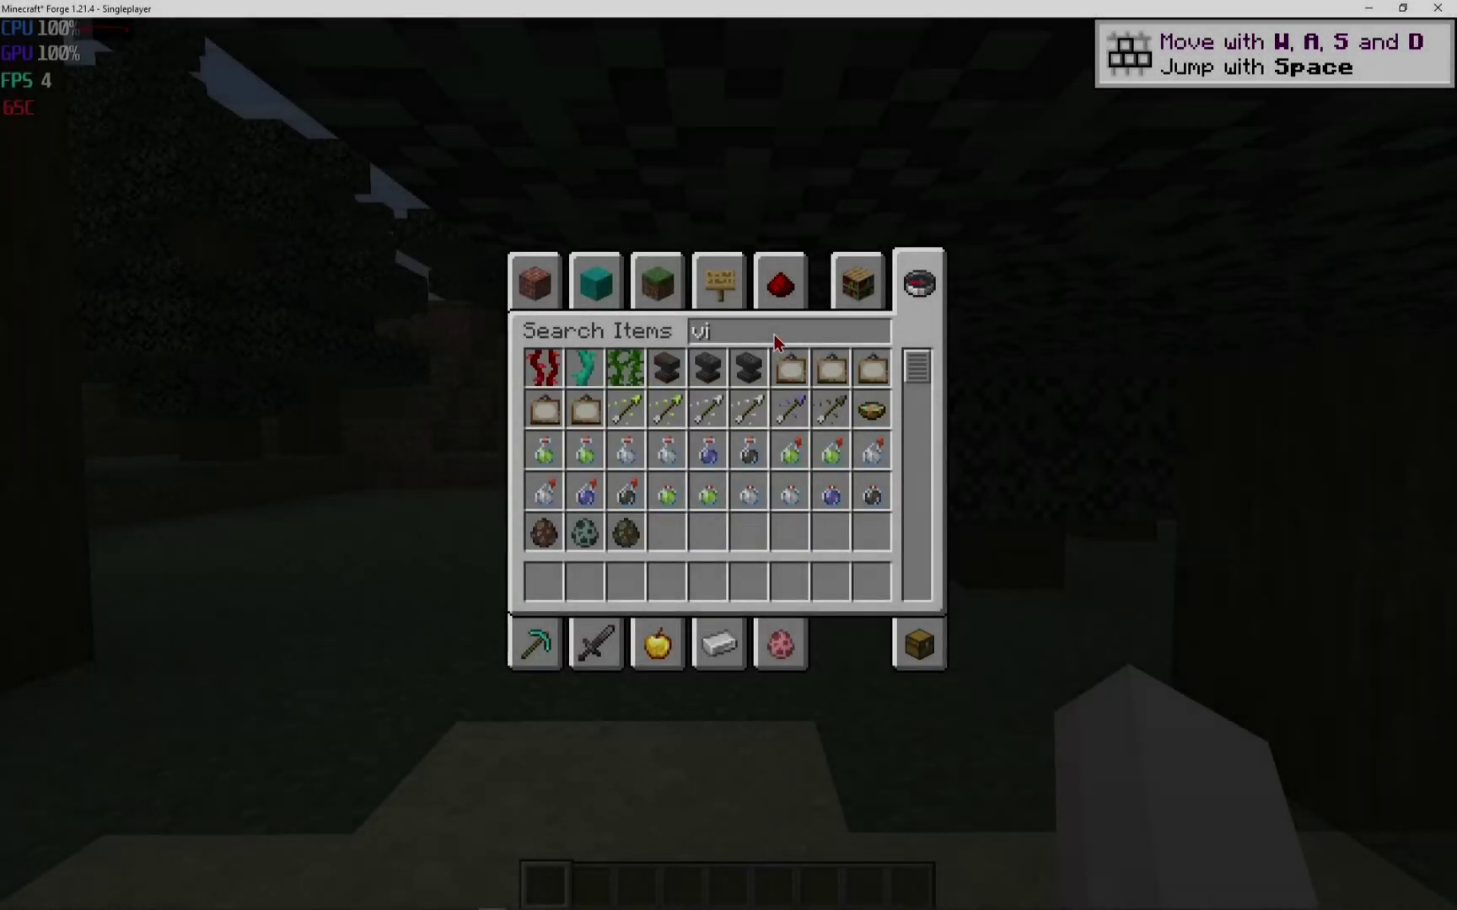
Step: Put the Villager Spawn Egg from the creative inventory search into the first hotbar slot and return to the world
left_click(544, 369)
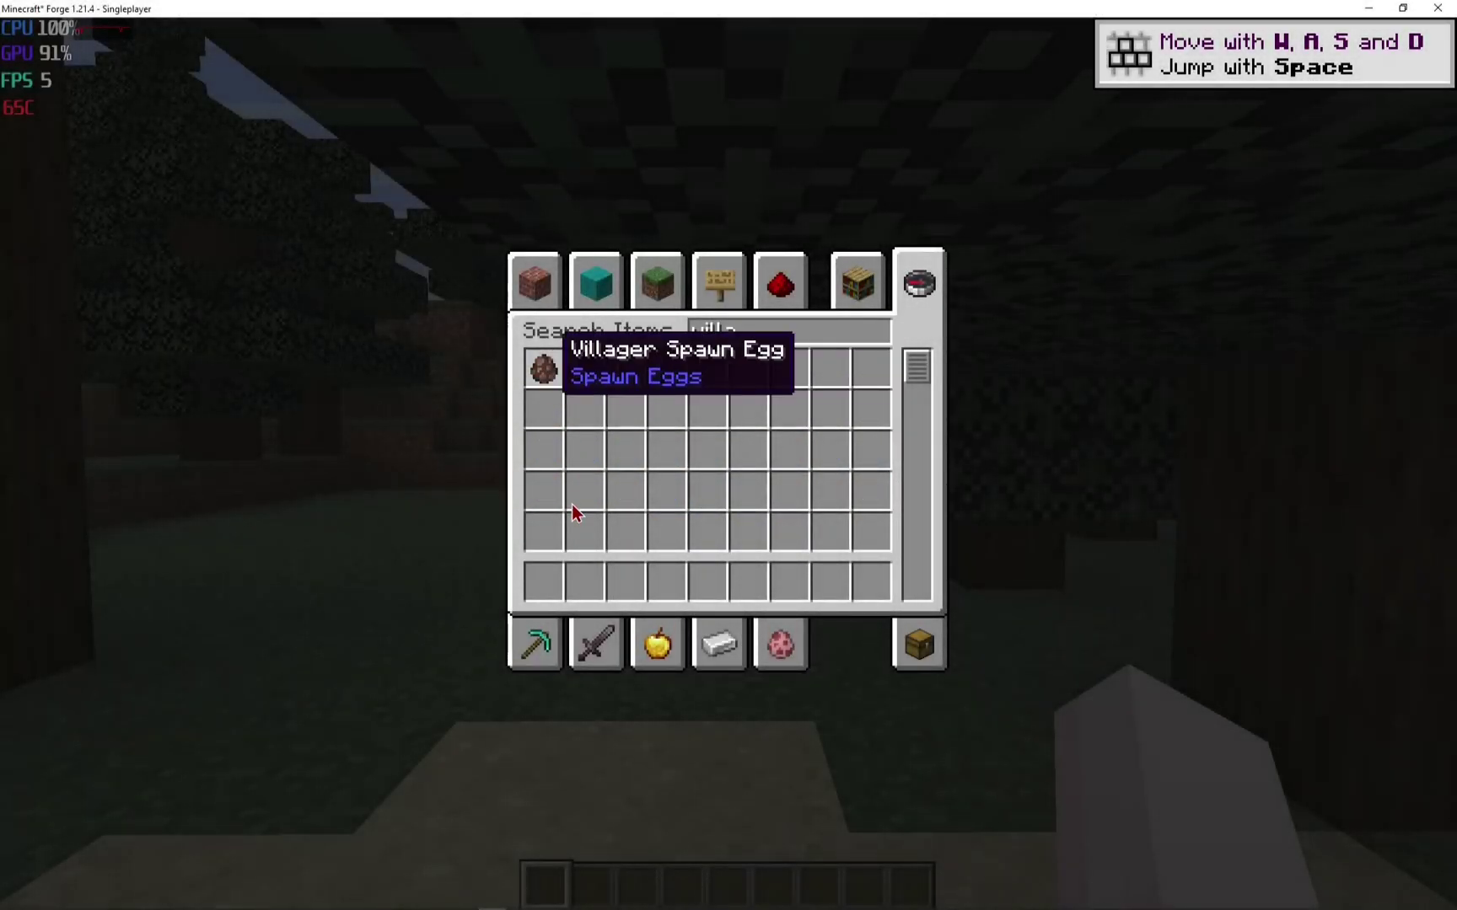
left_click(540, 602)
type("egg")
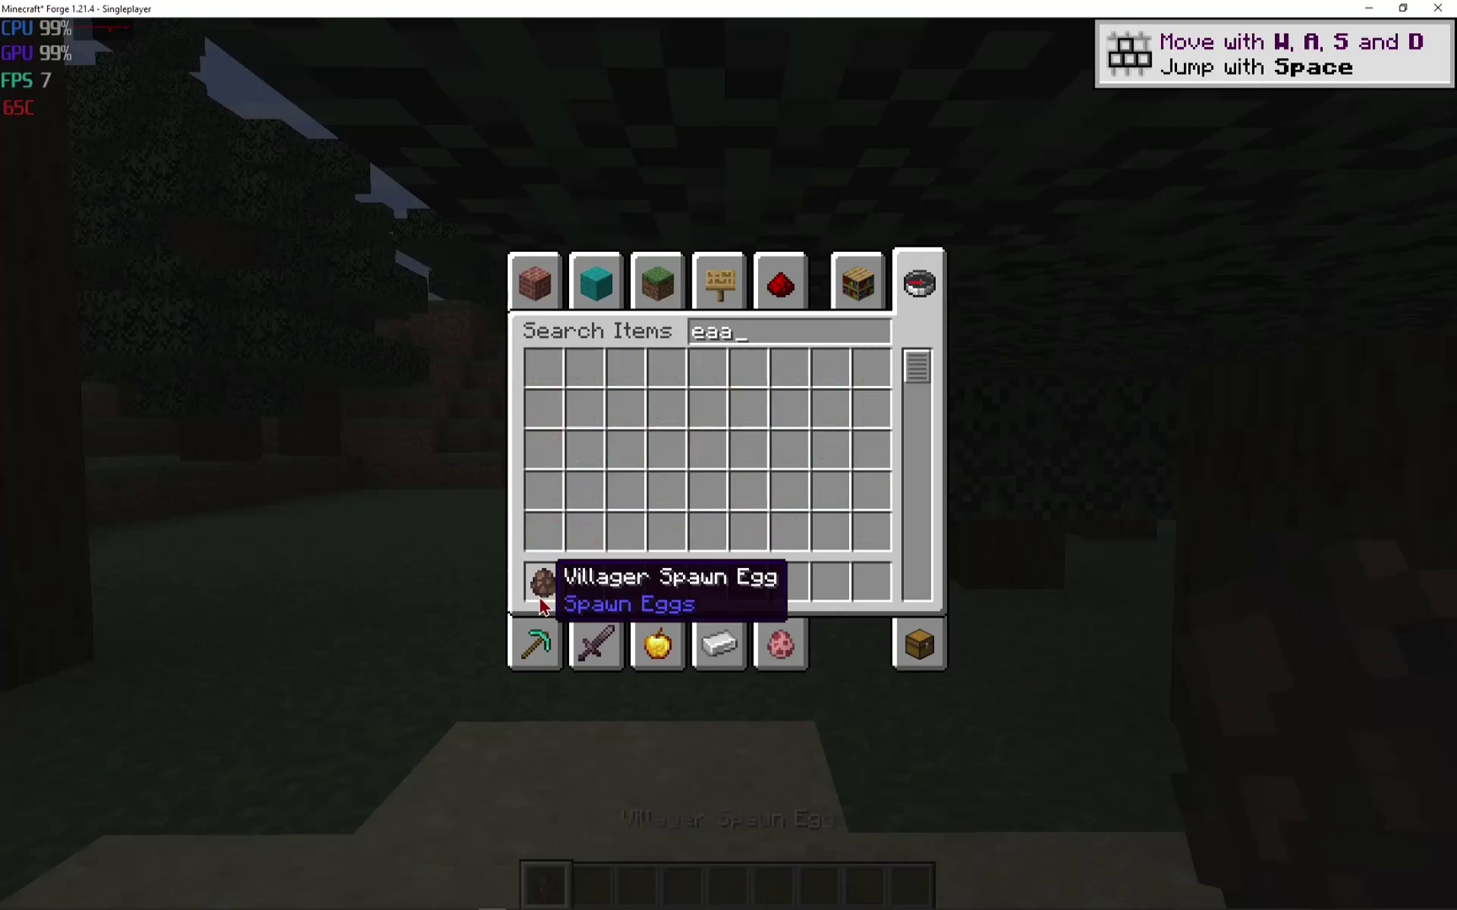
key("Escape")
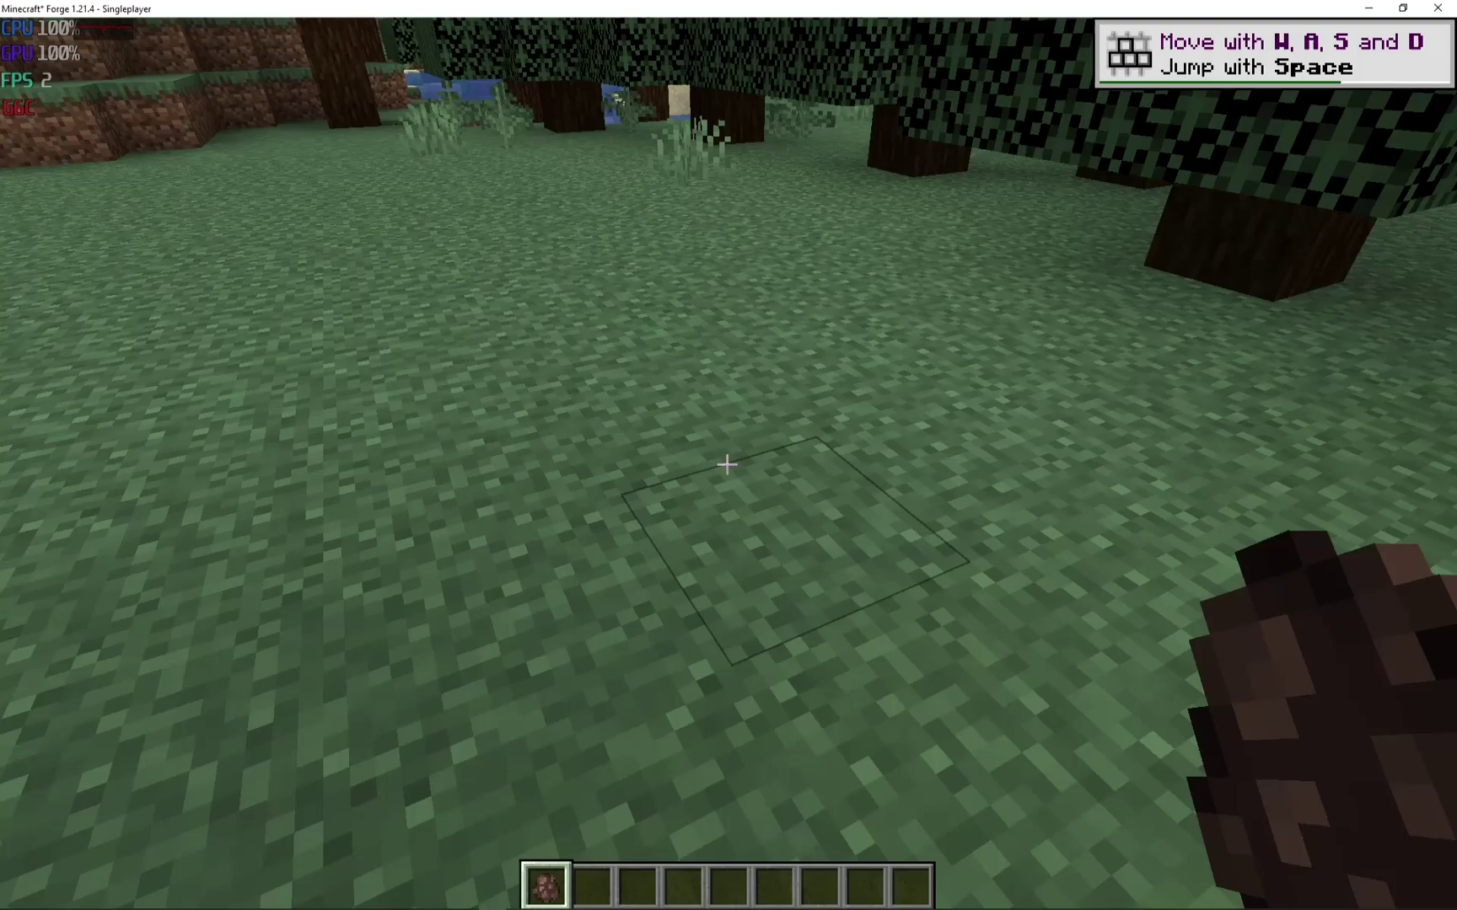
Step: Spawn two villagers on the grass and back away from them
right_click(727, 465)
right_click(727, 465)
key("s")
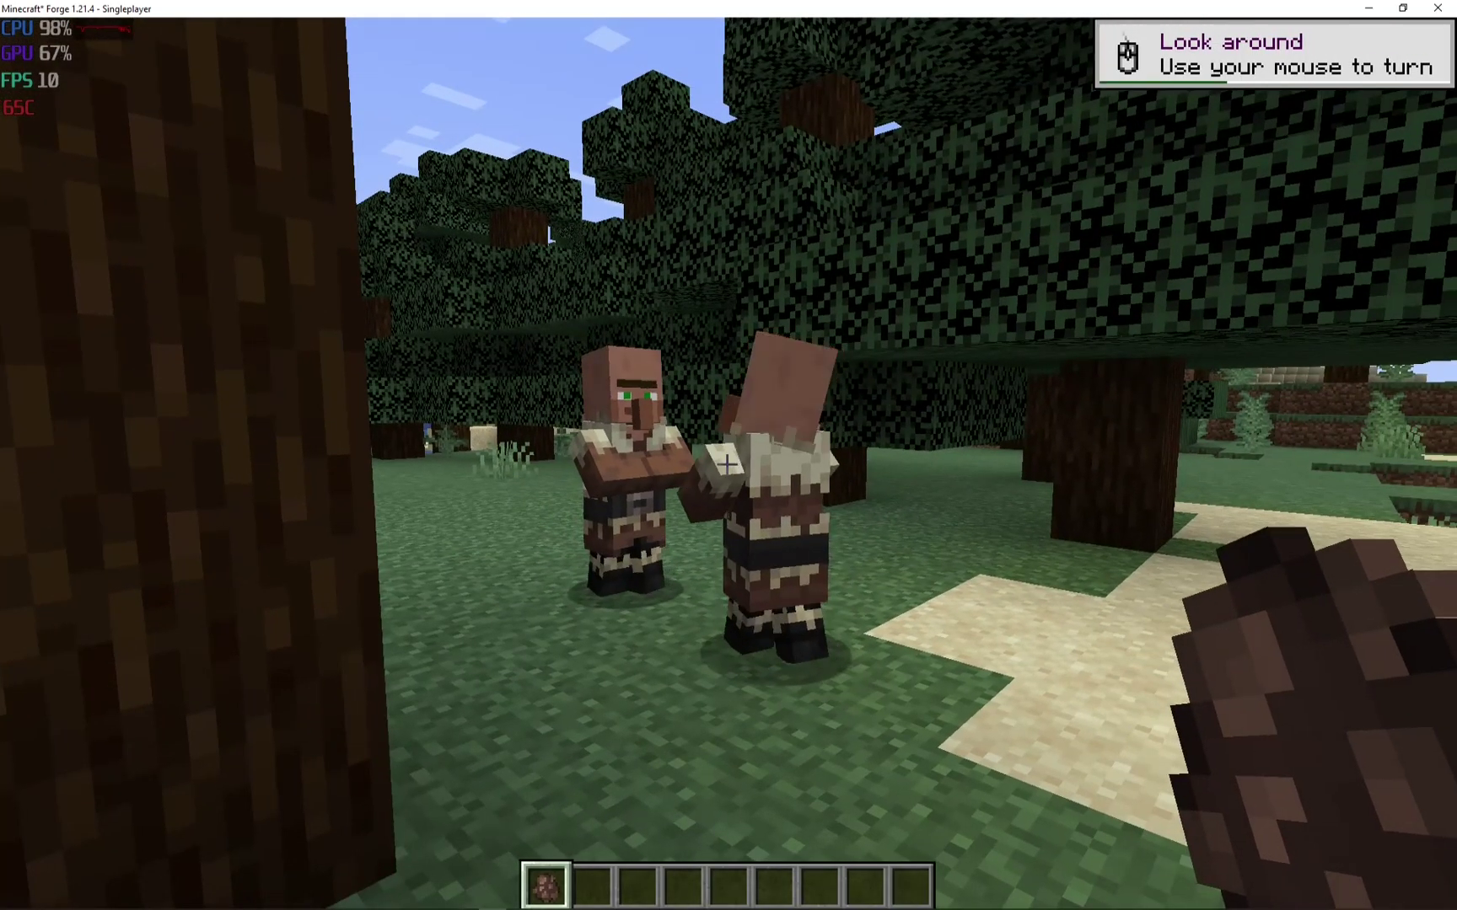
Step: Search the creative inventory for "pillager" and add the Pillager Spawn Egg to the second hotbar slot
key("e")
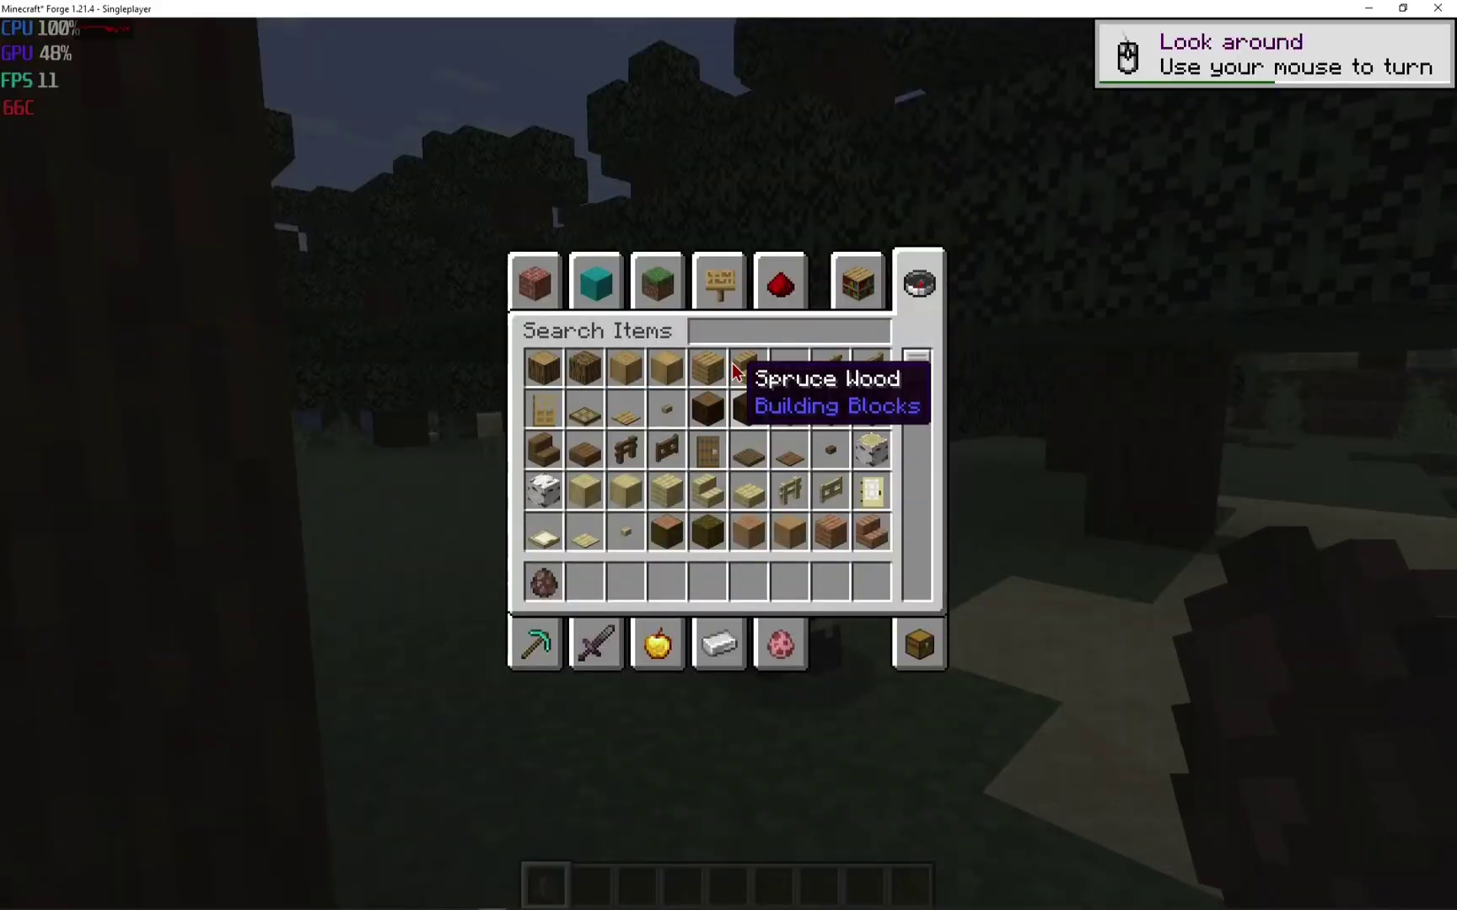
type("p")
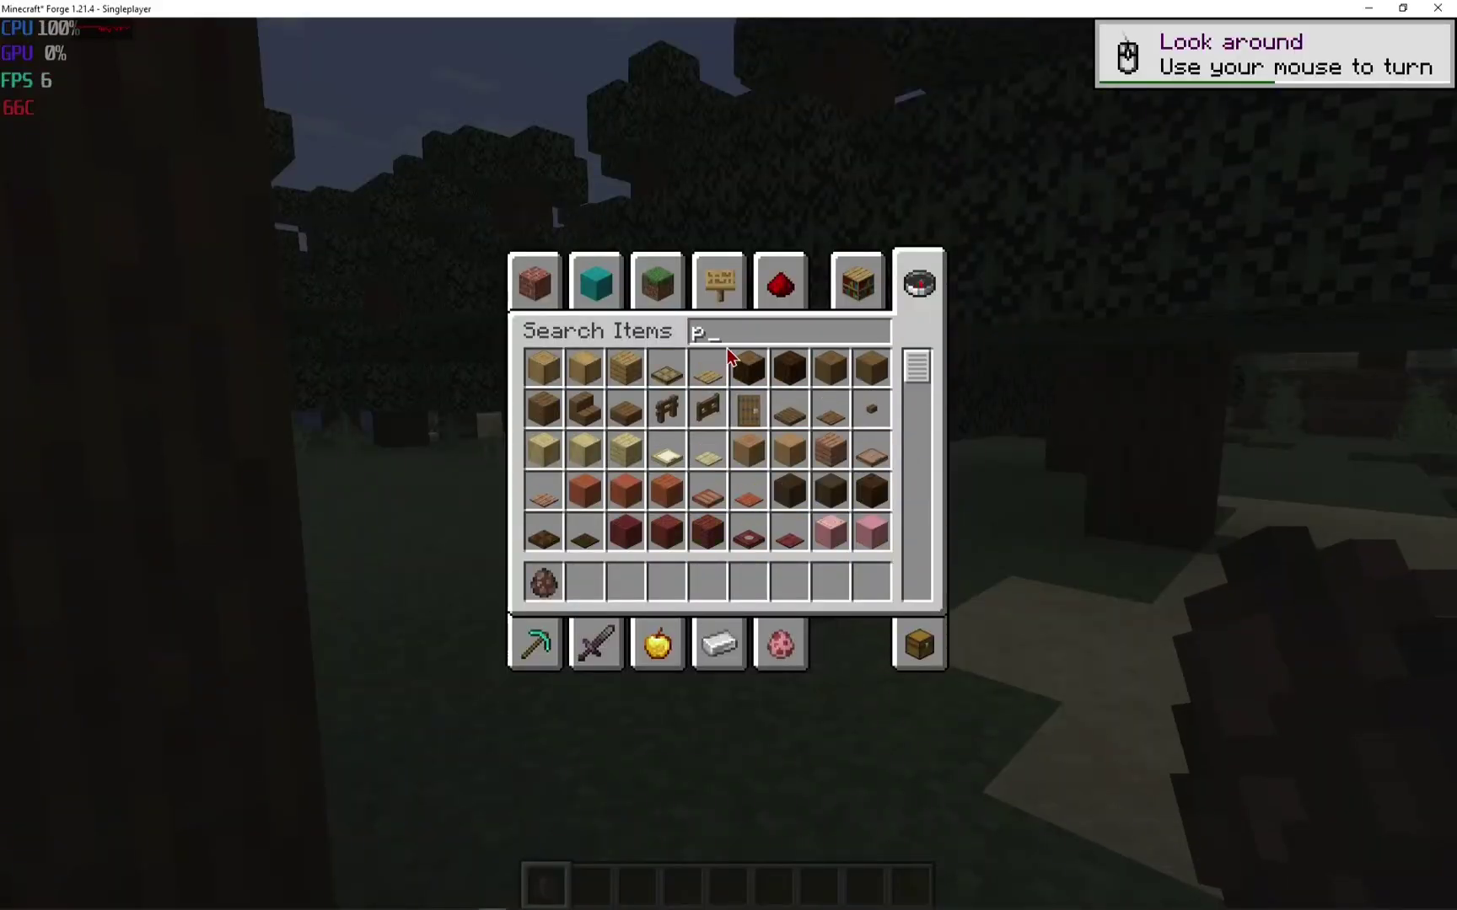
type("illager")
key("ctrl+a")
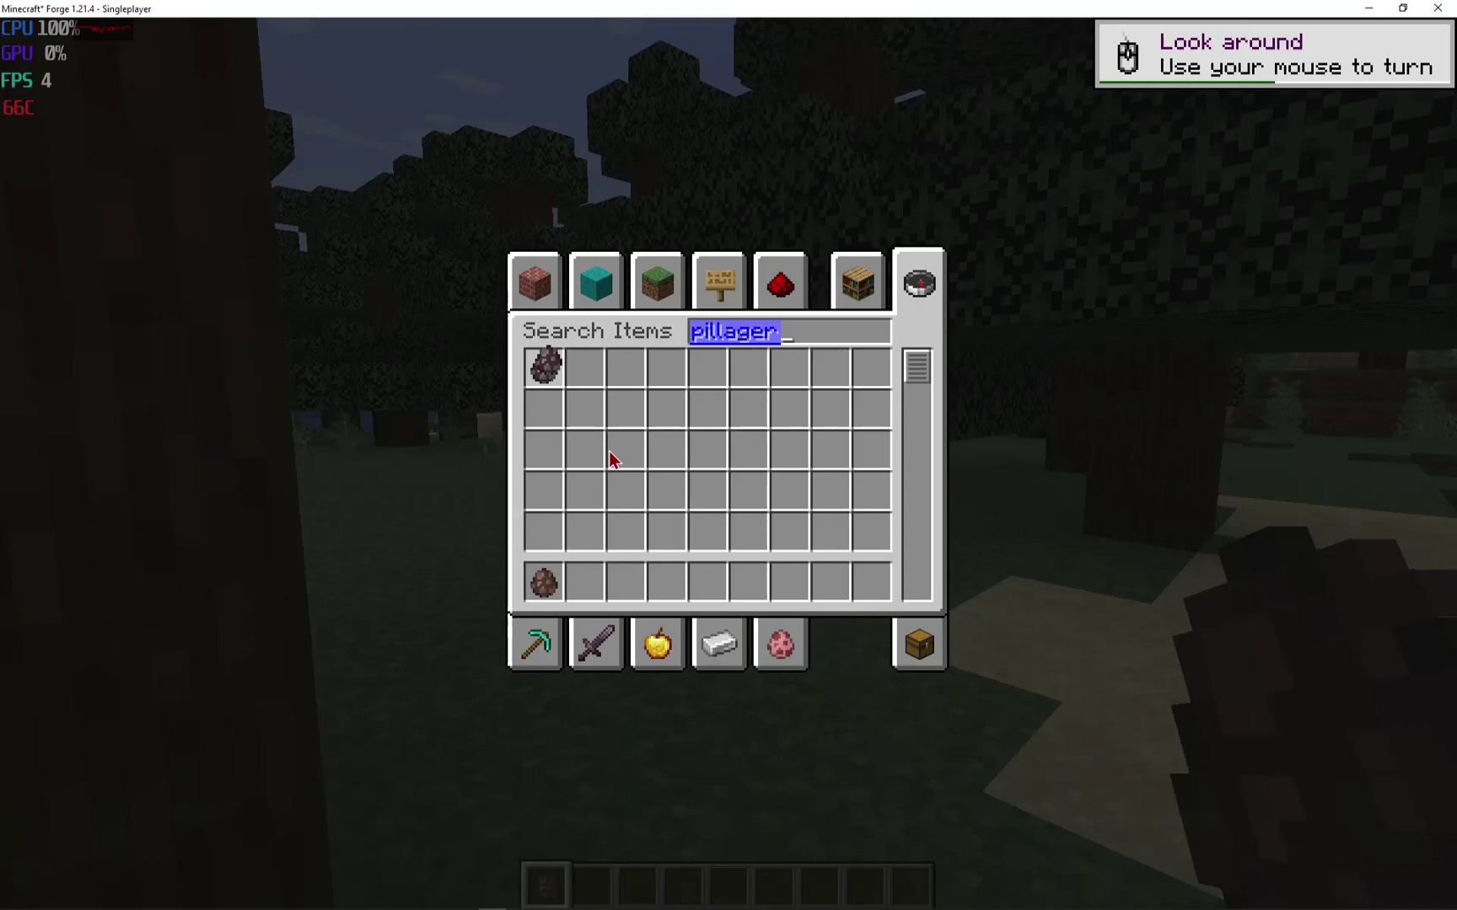
type("e")
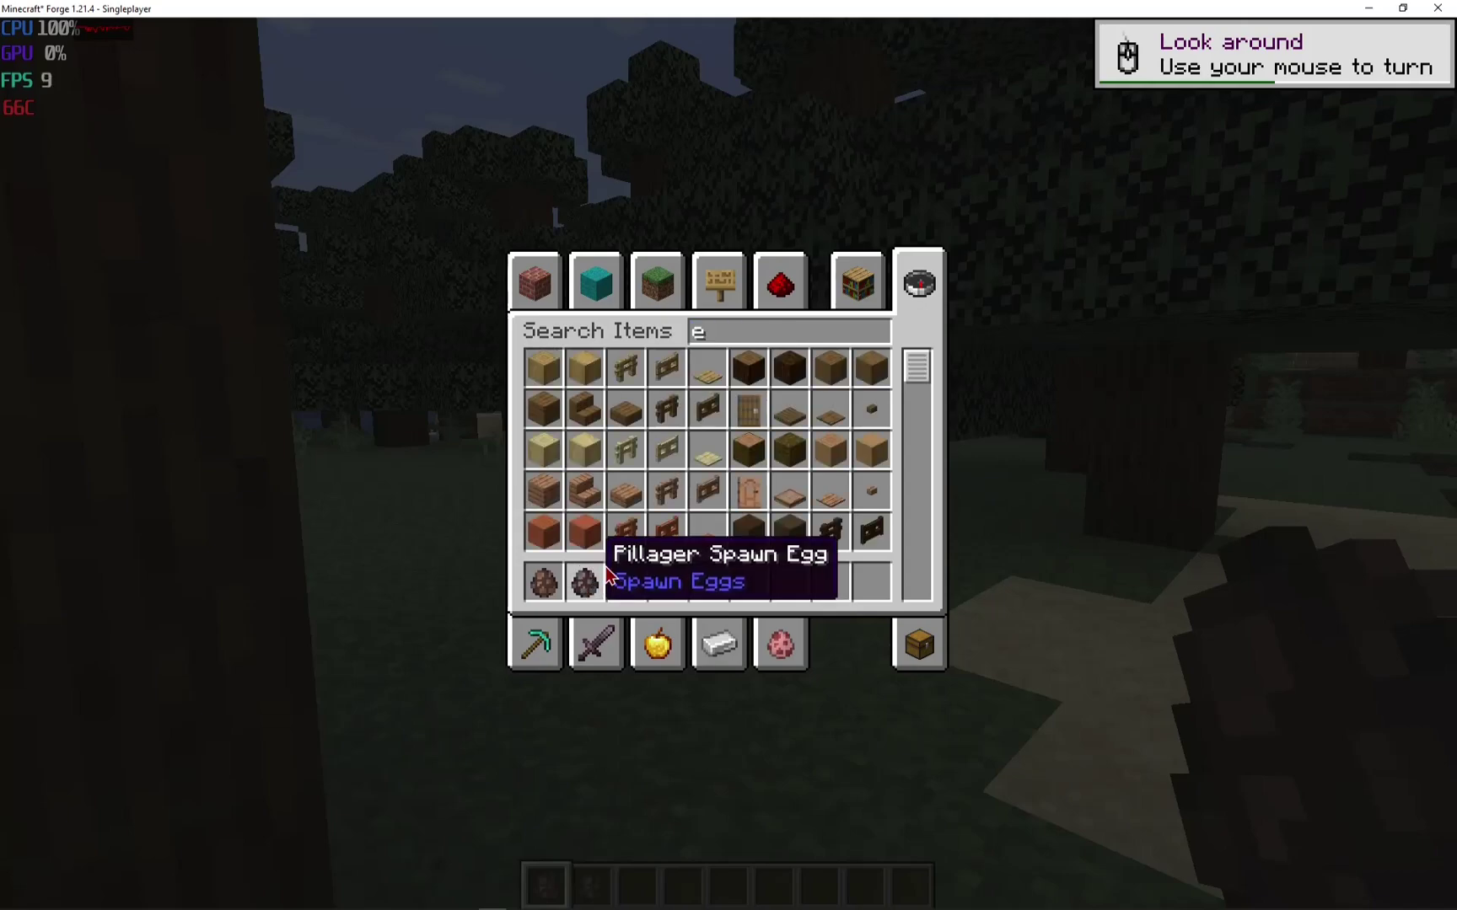
key("Escape")
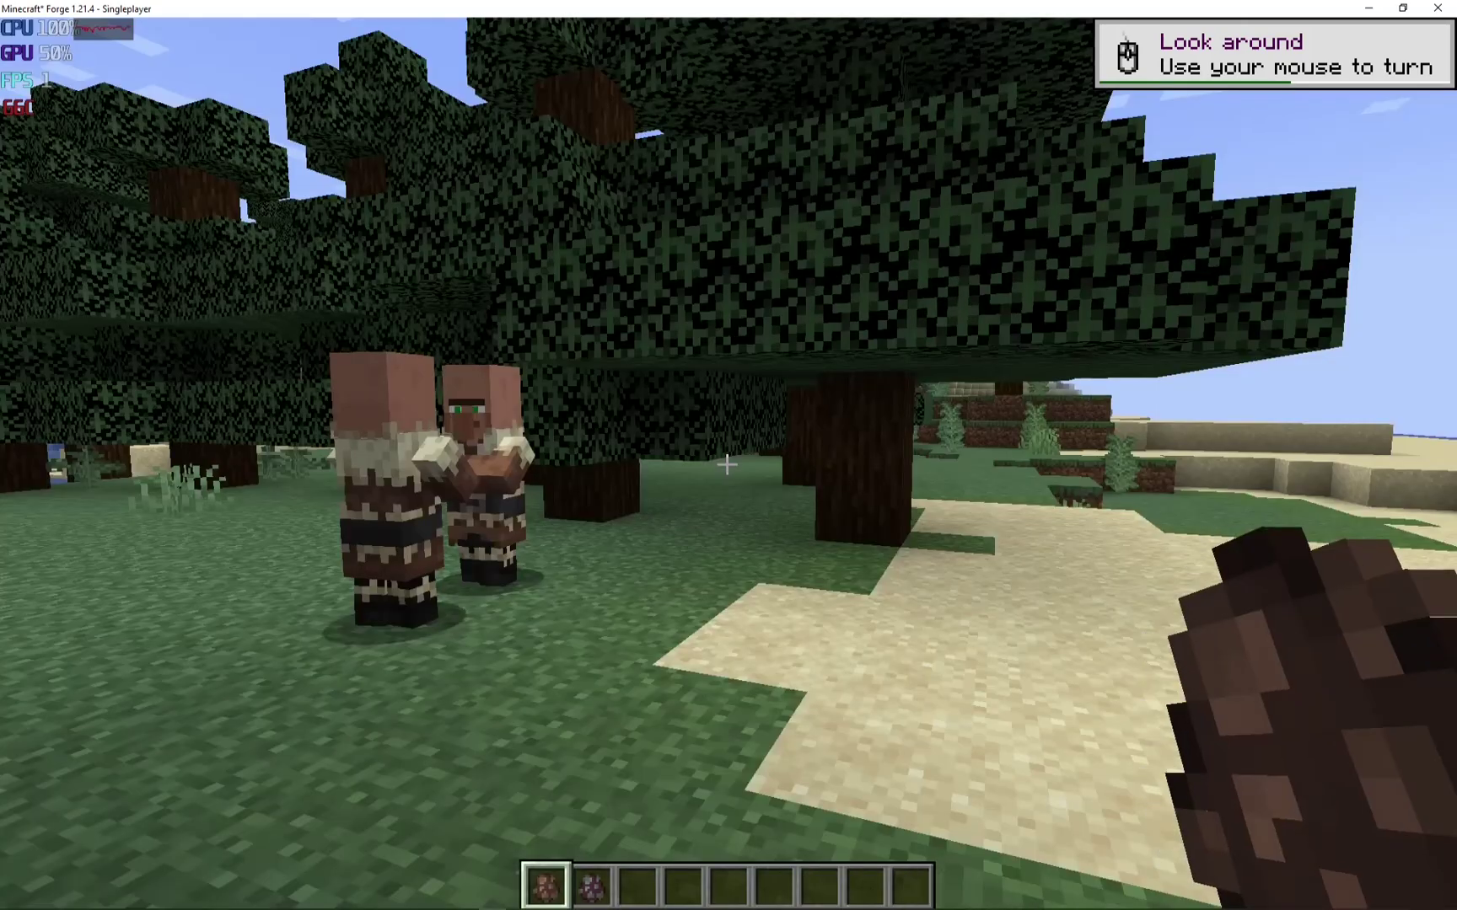
Step: Hold the Pillager Spawn Egg and spawn two pillagers near the villagers
key("2")
right_click(726, 464)
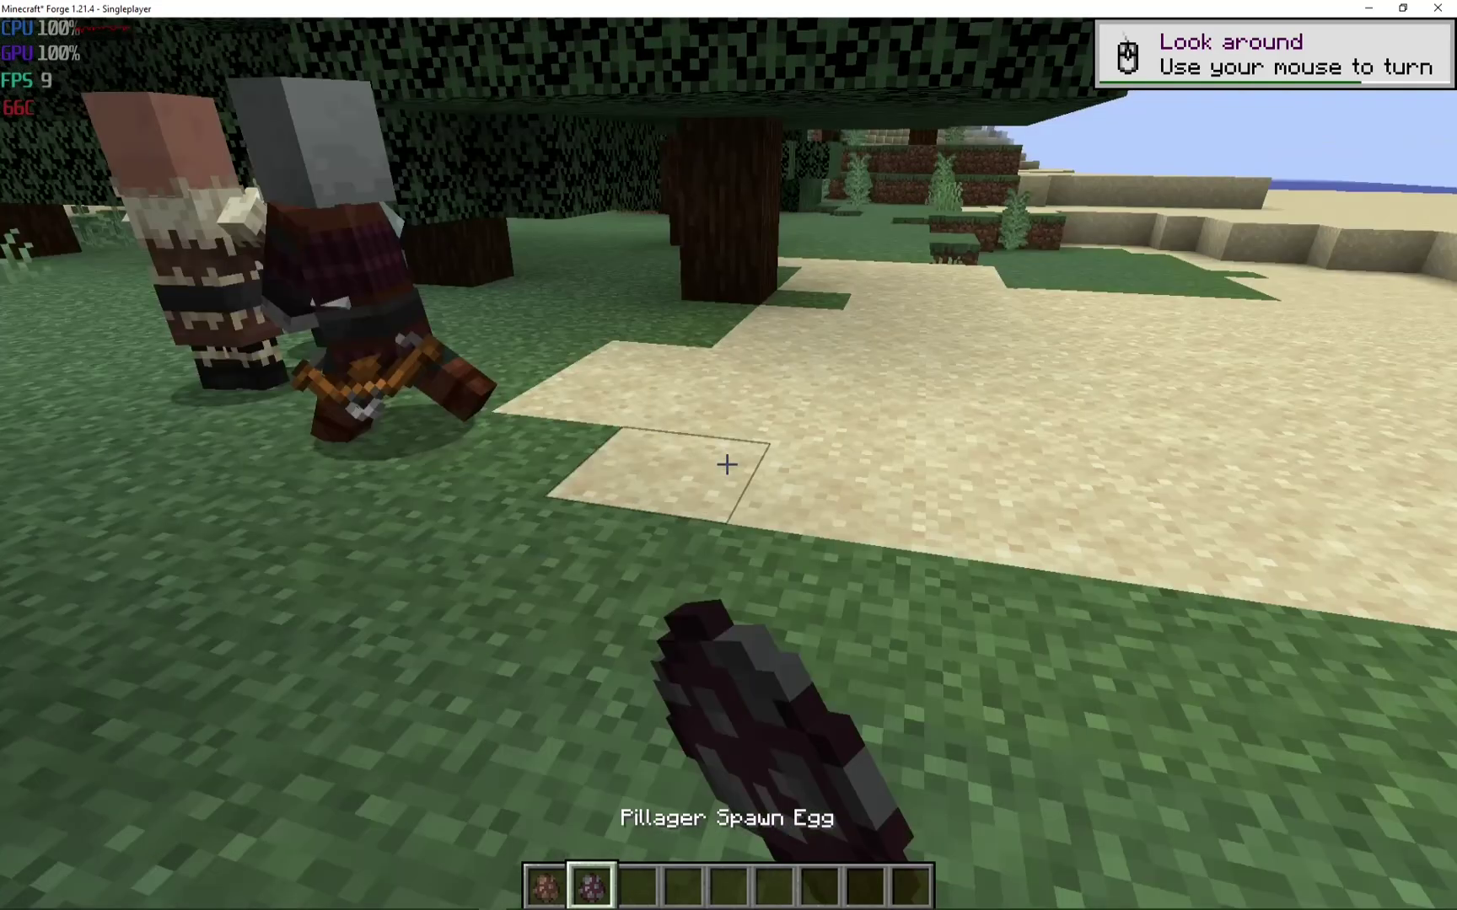
right_click(726, 464)
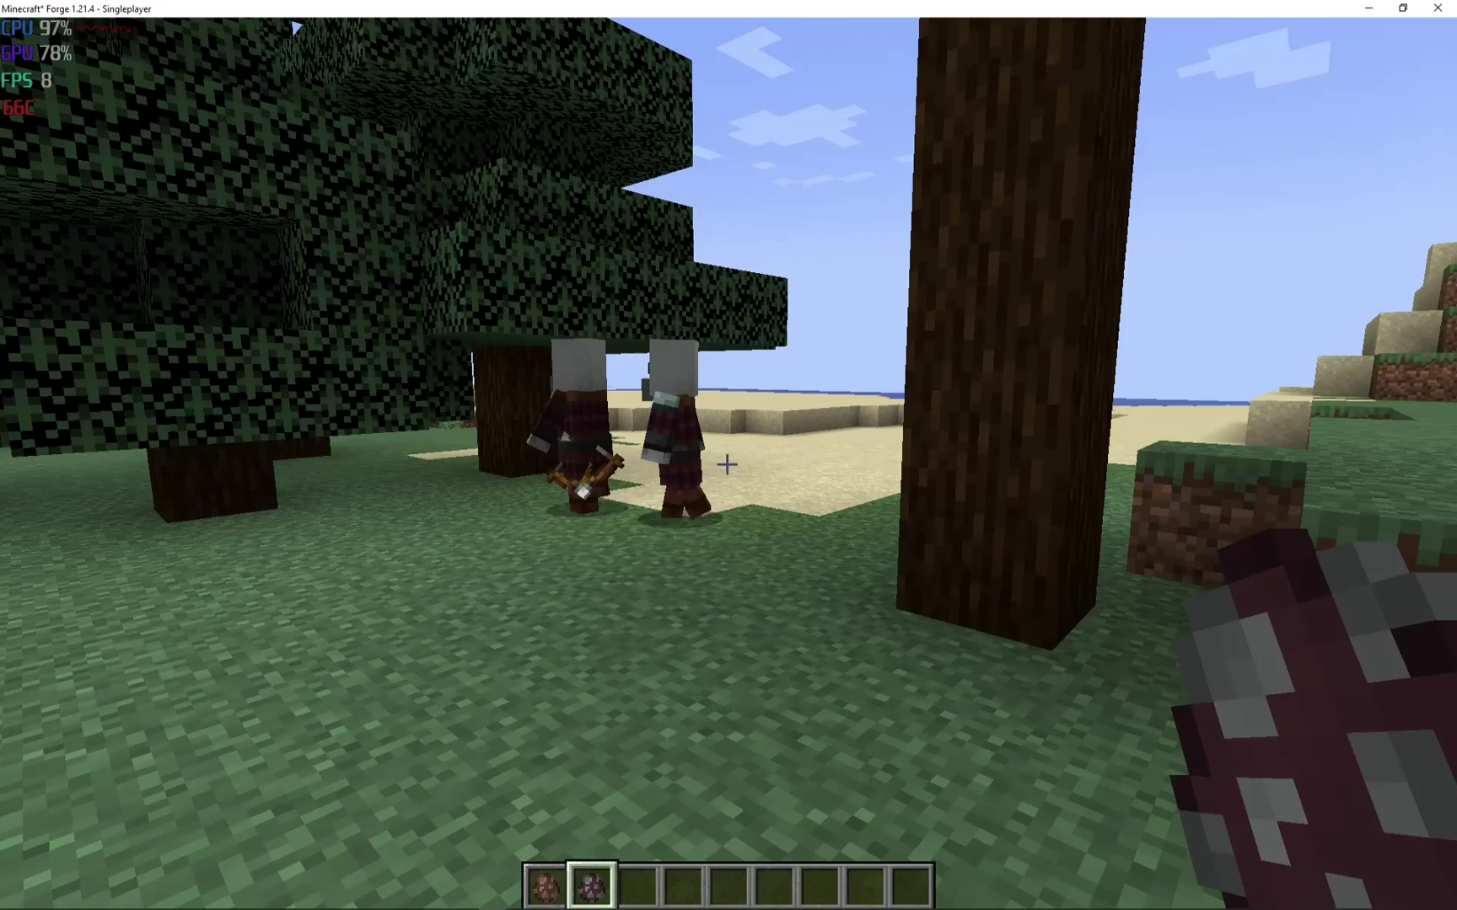
Step: Set the render distance to 2 chunks in the video settings and return to the world
key("Escape")
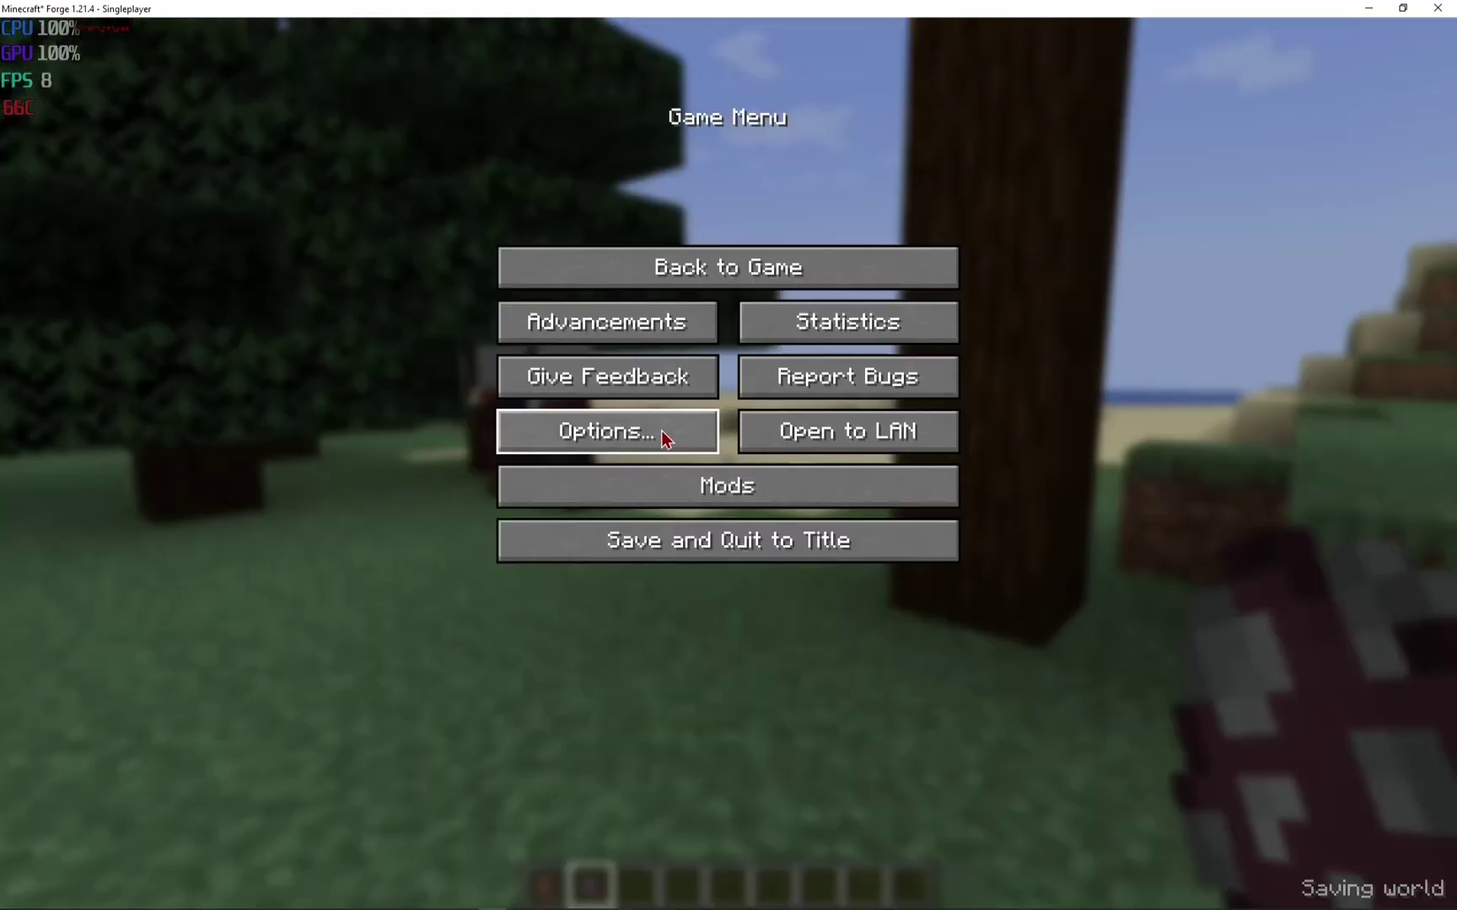
left_click(666, 438)
left_click(585, 299)
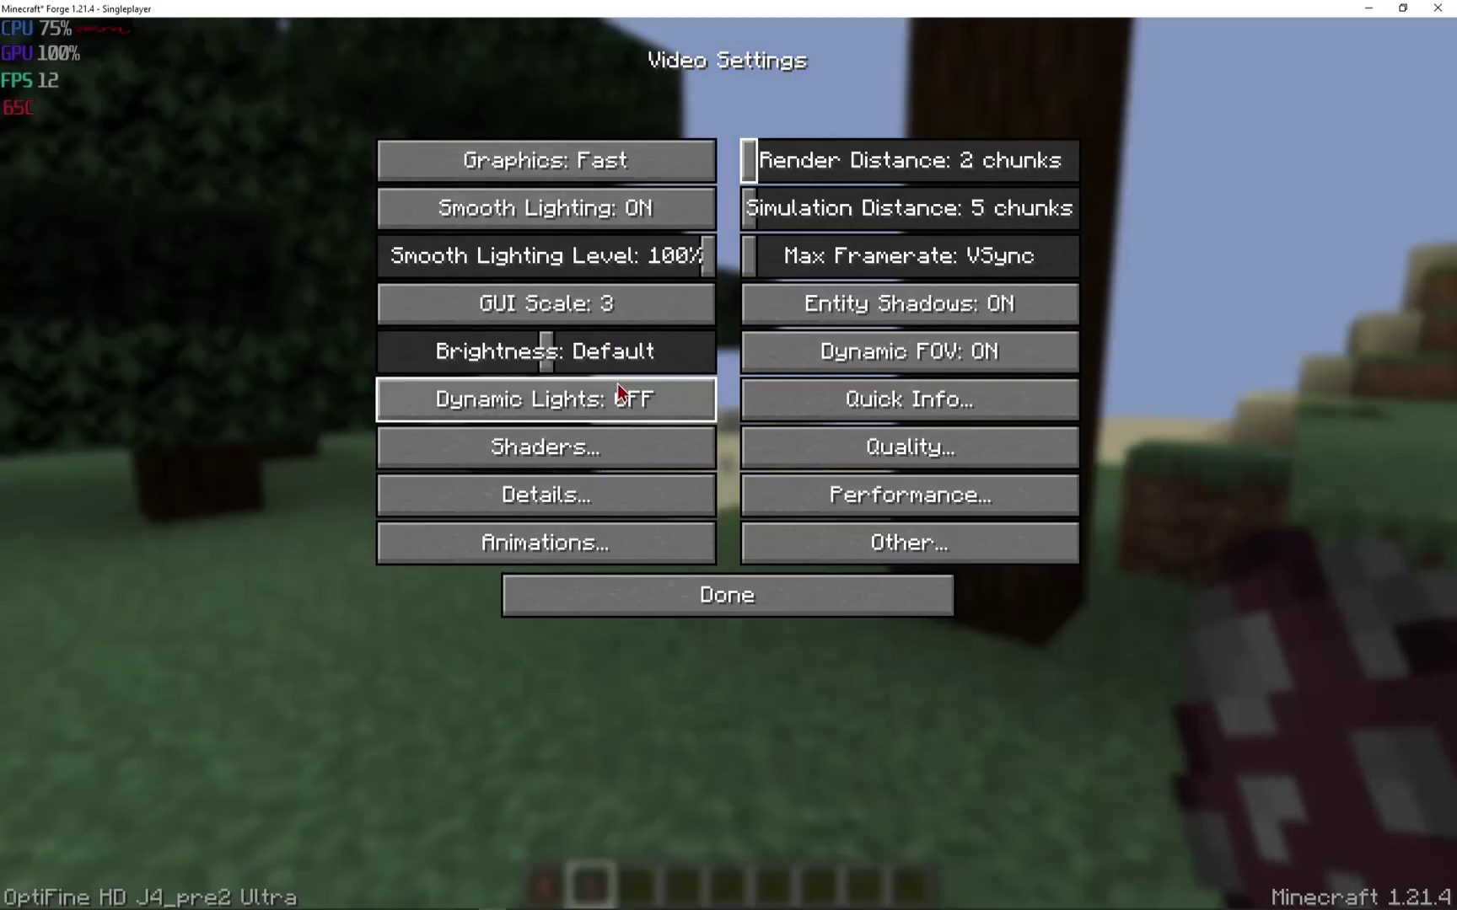
left_click(570, 404)
left_click(570, 404)
left_click(576, 446)
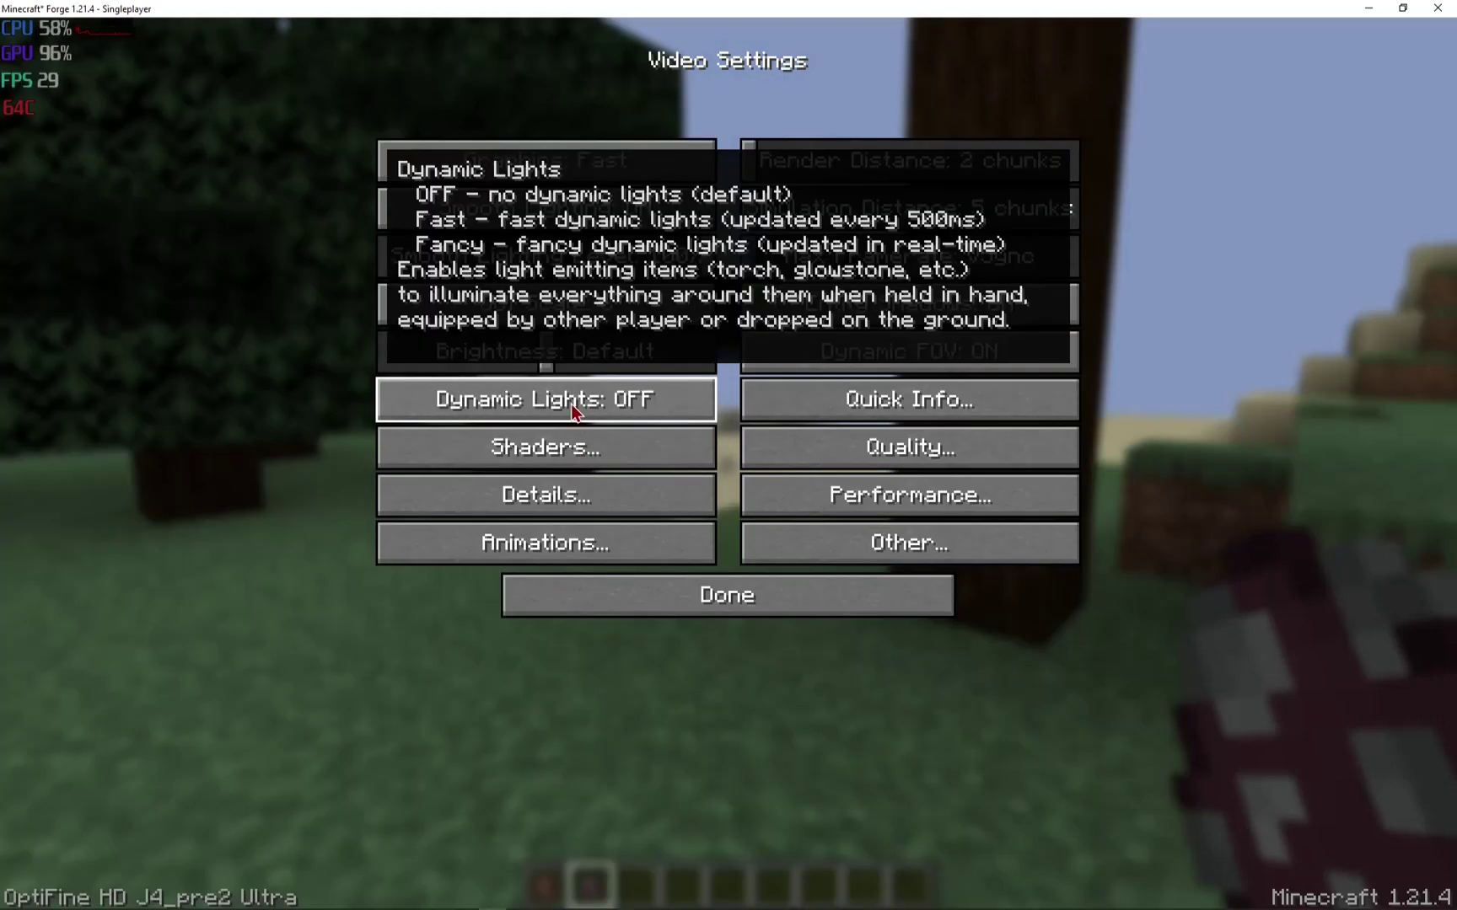
left_click(577, 446)
key("Escape")
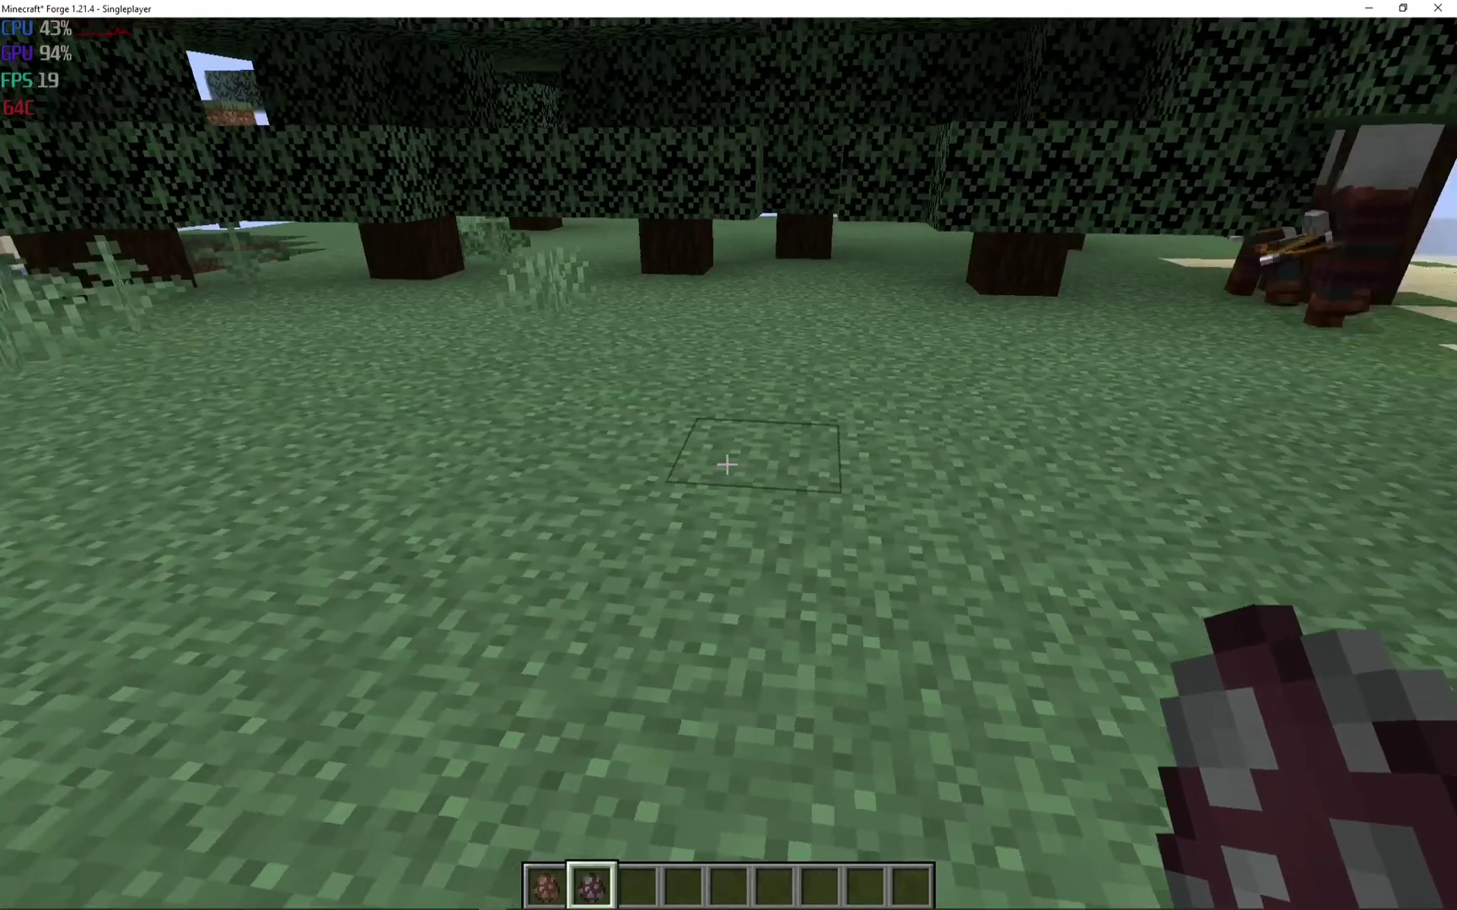
Step: Spawn a group of additional pillagers on the grass
right_click(727, 463)
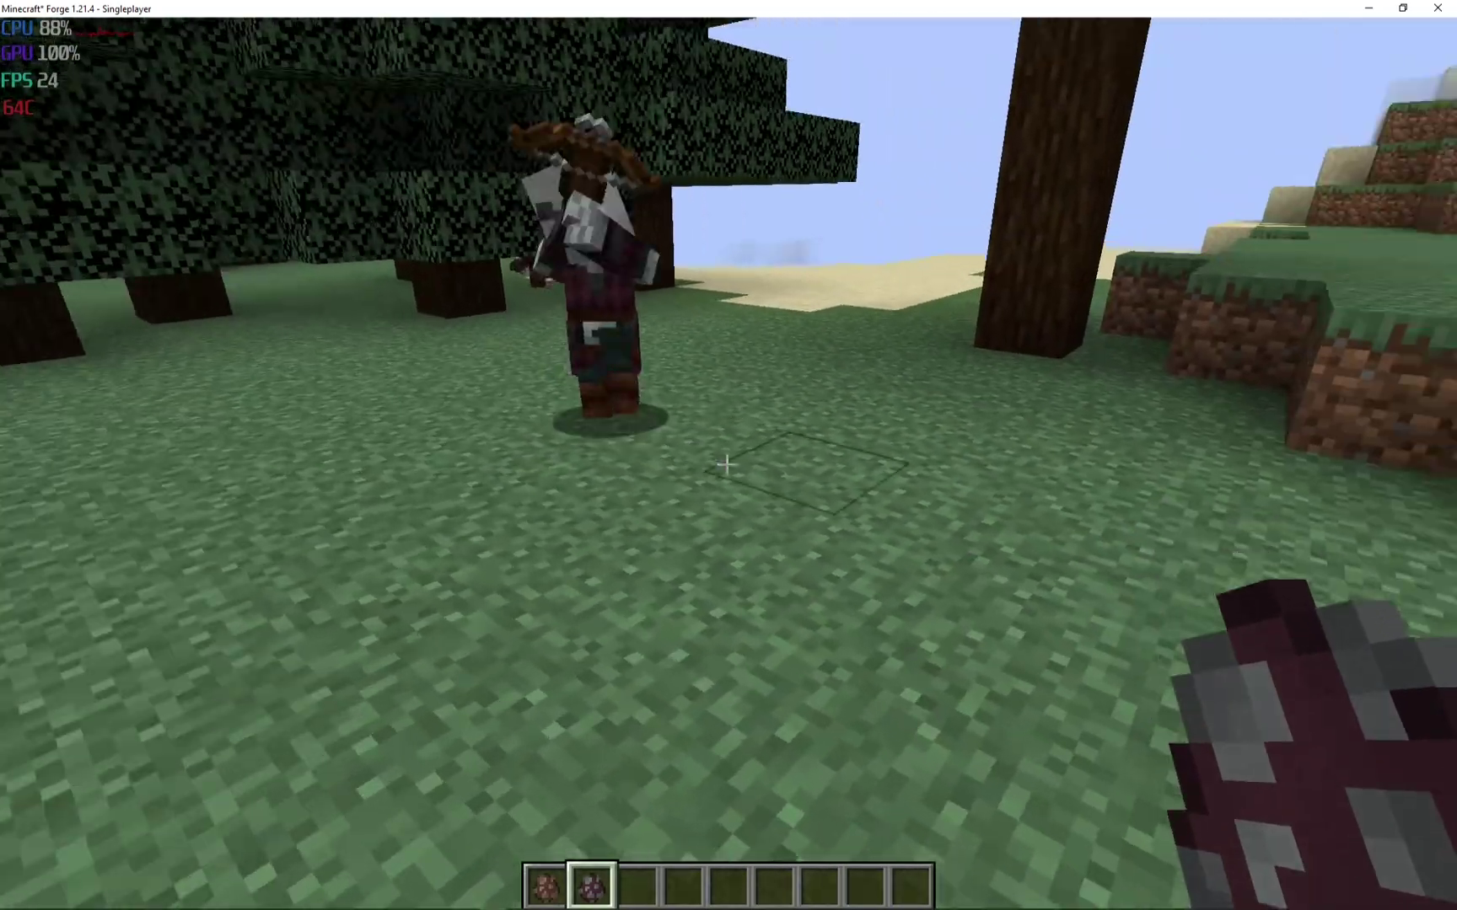
right_click(727, 463)
right_click(727, 464)
right_click(727, 464)
right_click(727, 463)
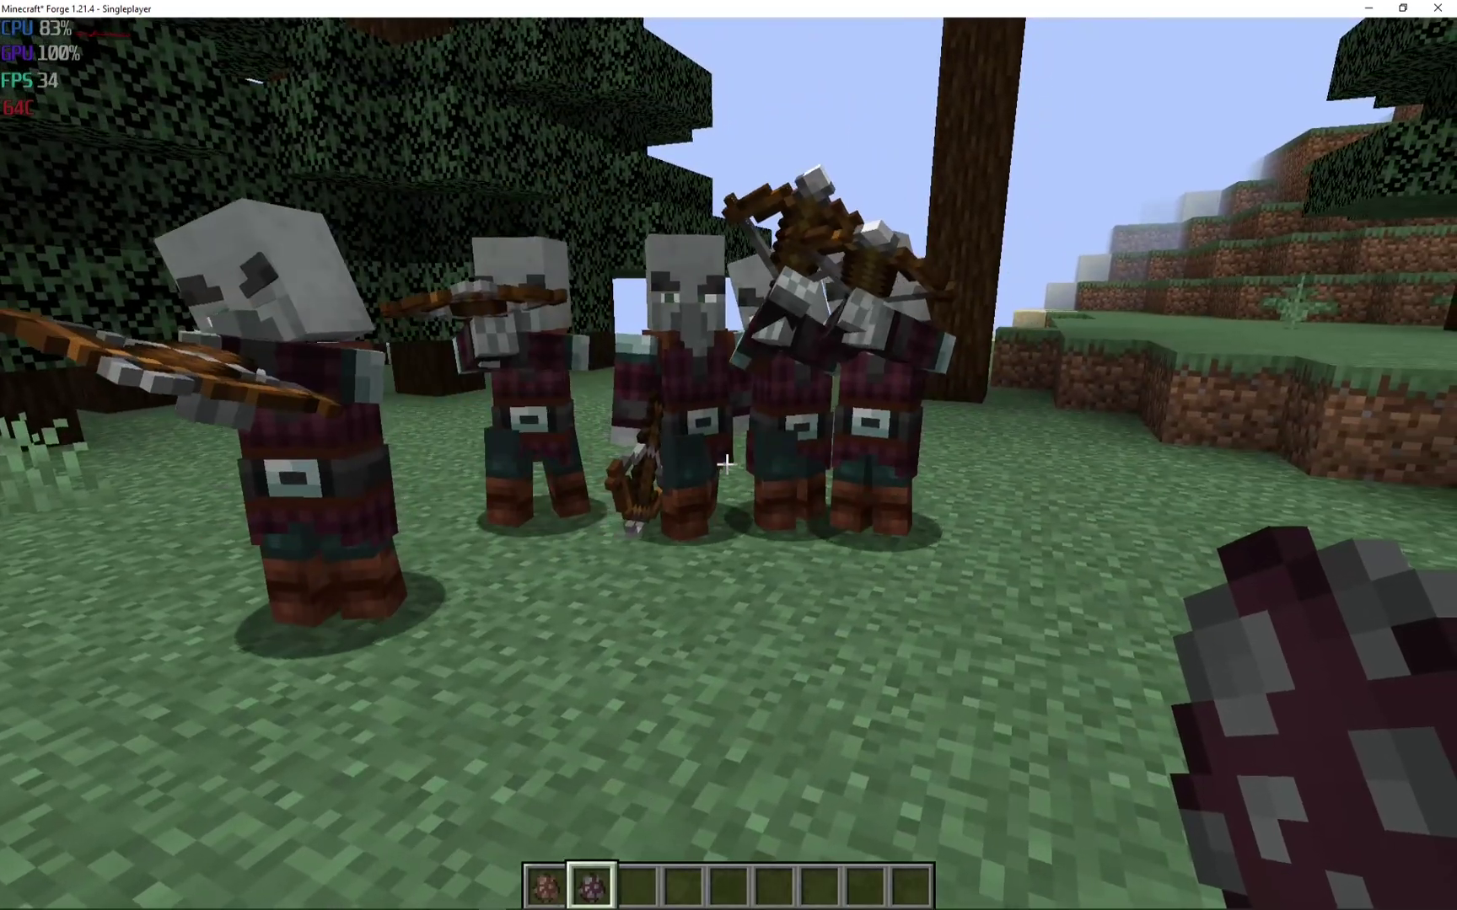
Step: Search the creative inventory for "zombie" and add the Zombie Spawn Egg to the third hotbar slot
type("ee")
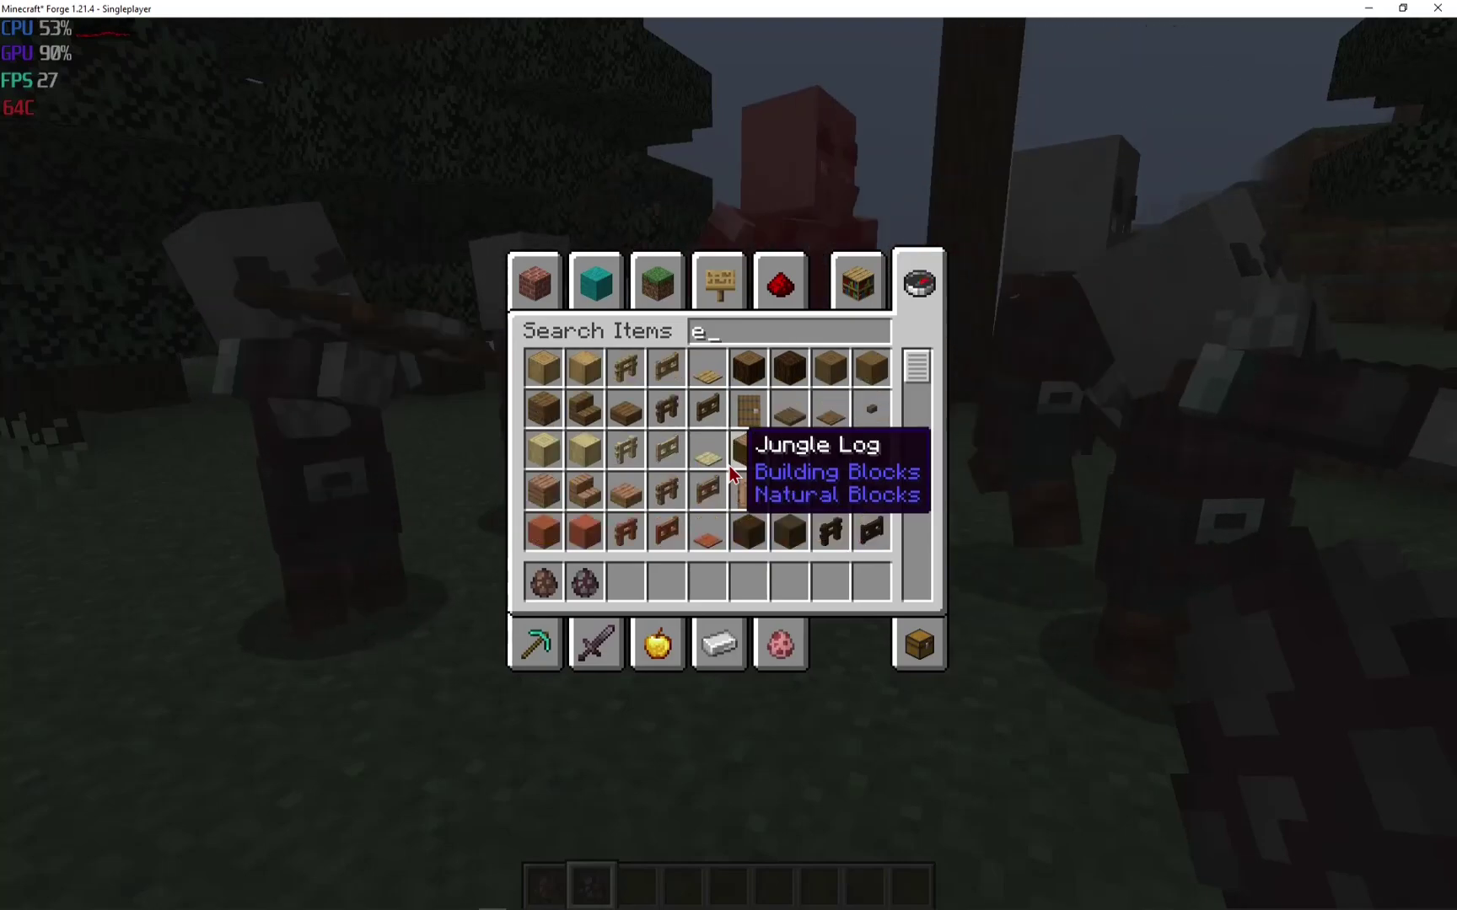
key("BackSpace")
type("zombies")
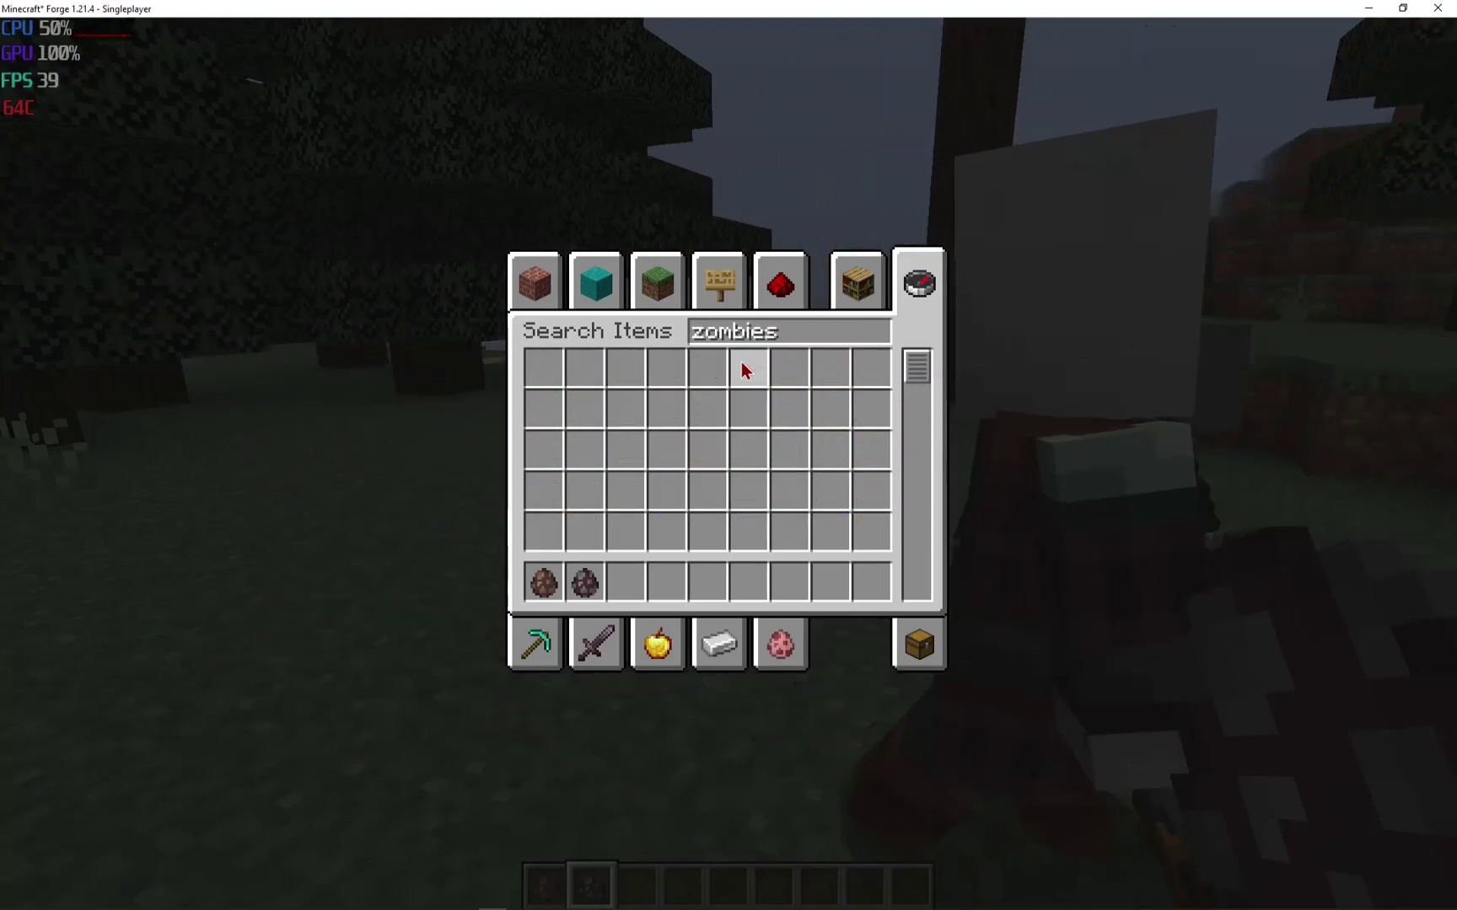
key("BackSpace")
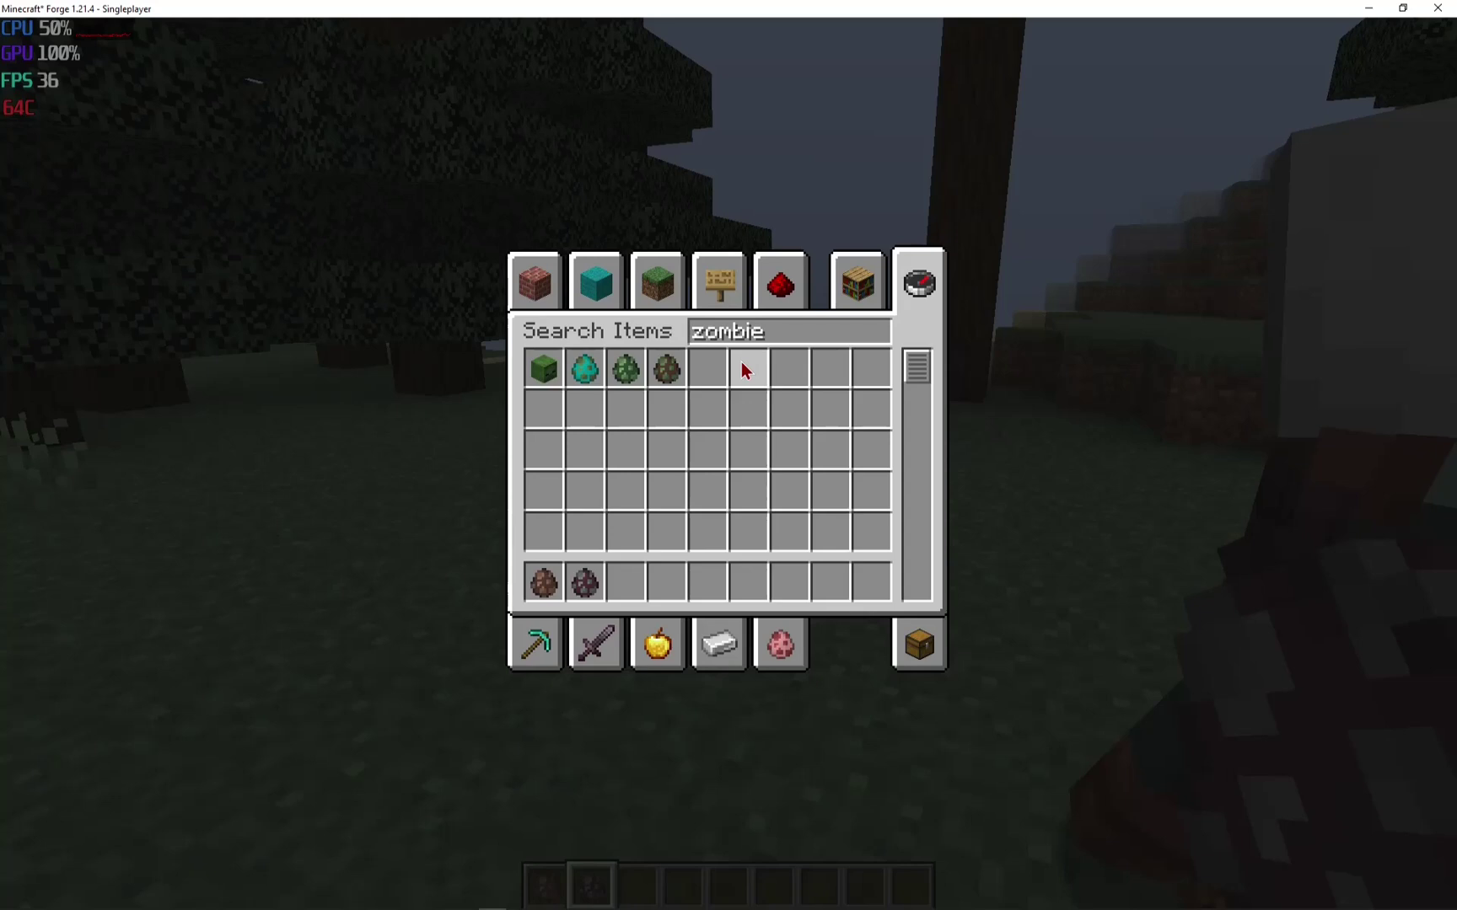
key("ctrl+a")
left_click(604, 375)
left_click(626, 583)
type("vi")
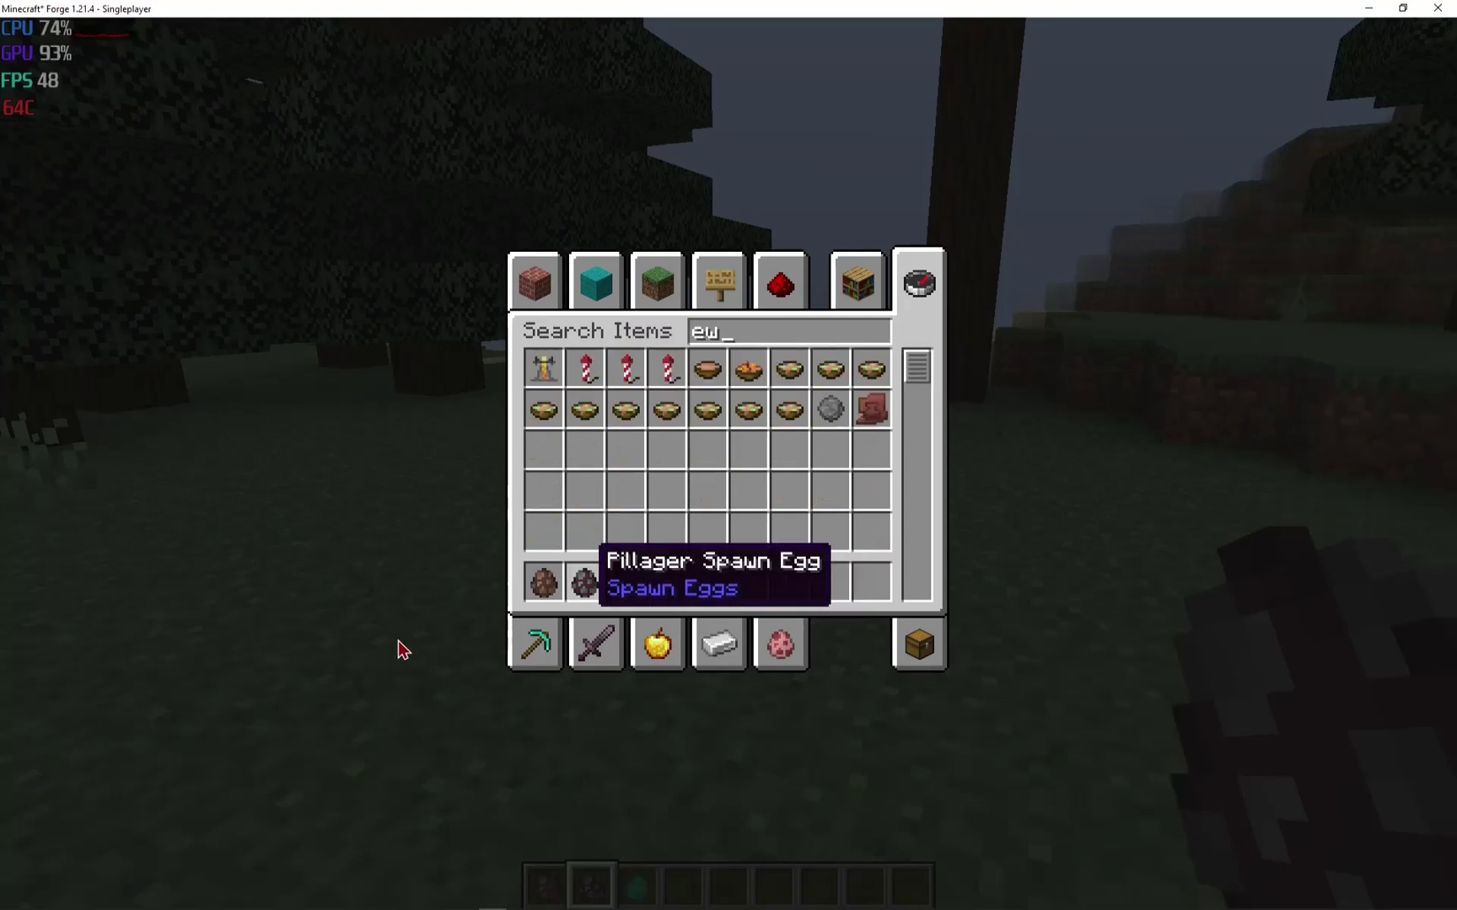
key("Escape")
Step: Hold the Zombie Spawn Egg, walk forward and spawn a zombie
key("3")
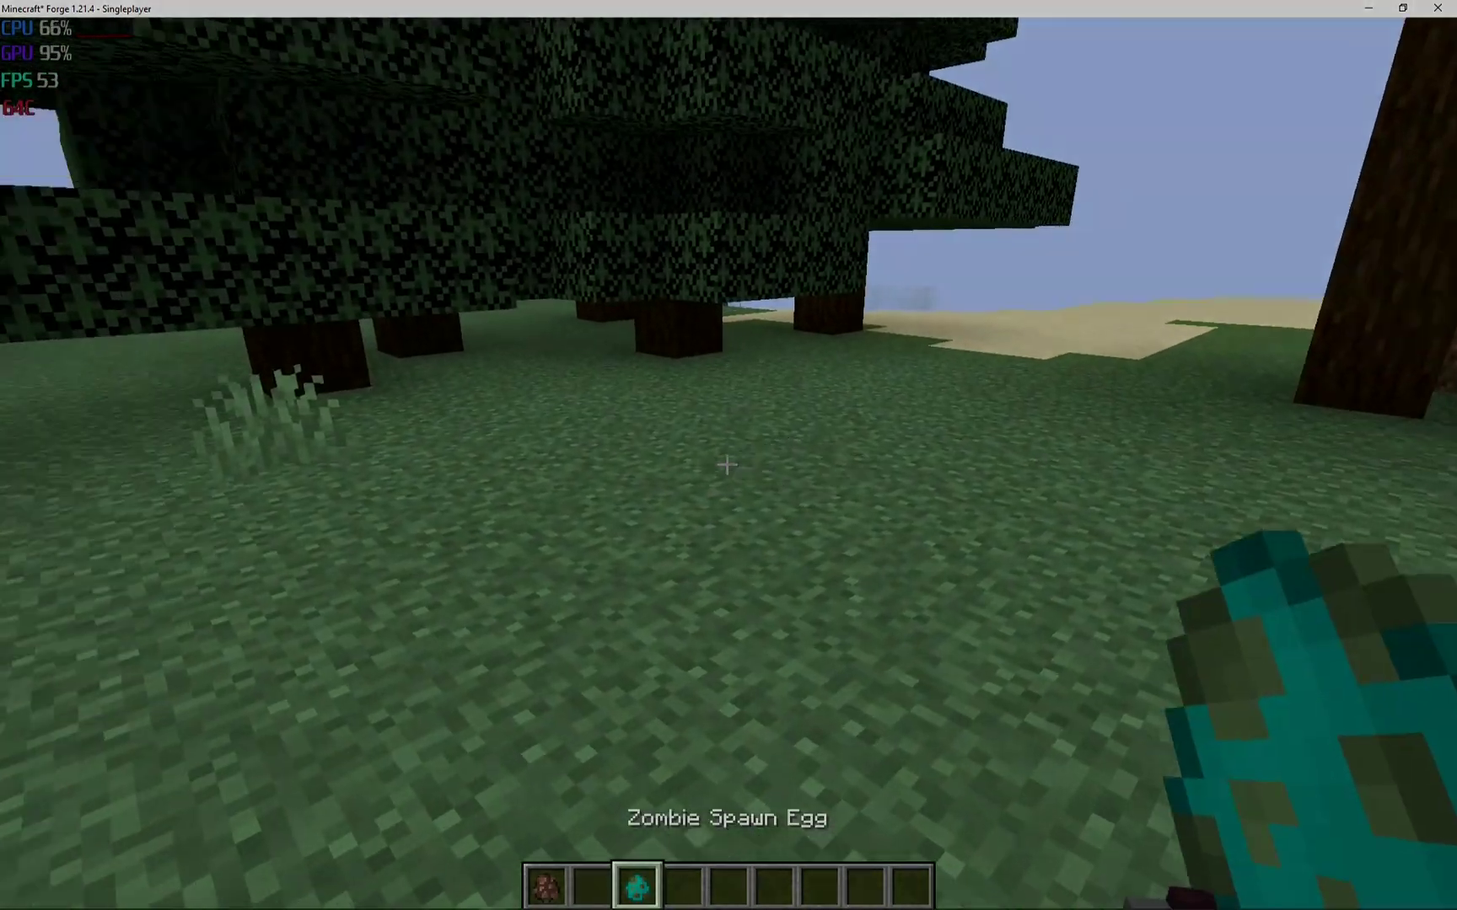
key("w")
right_click(727, 465)
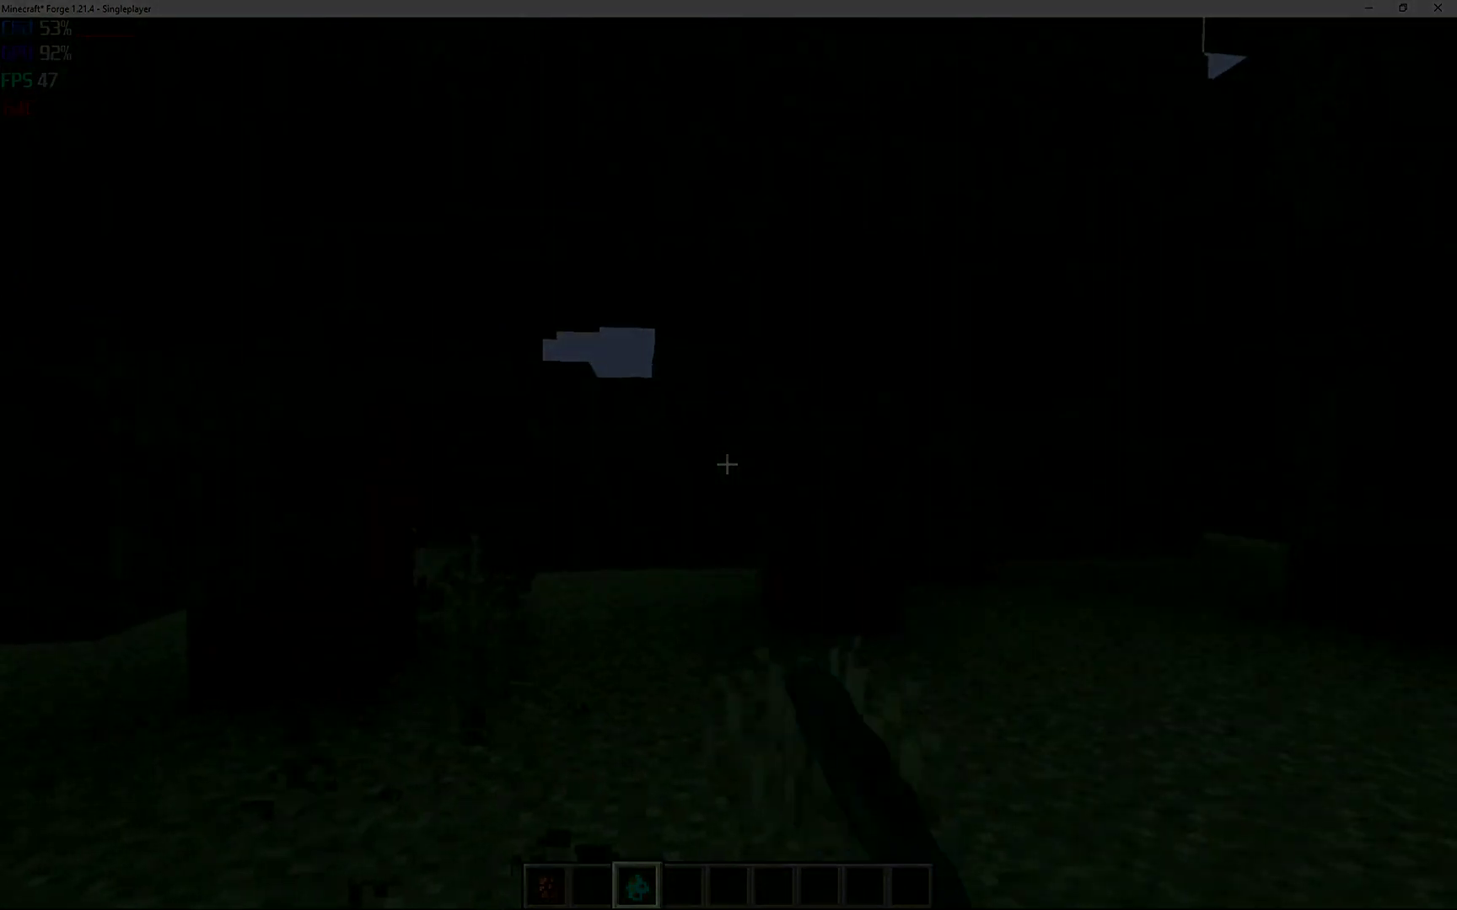